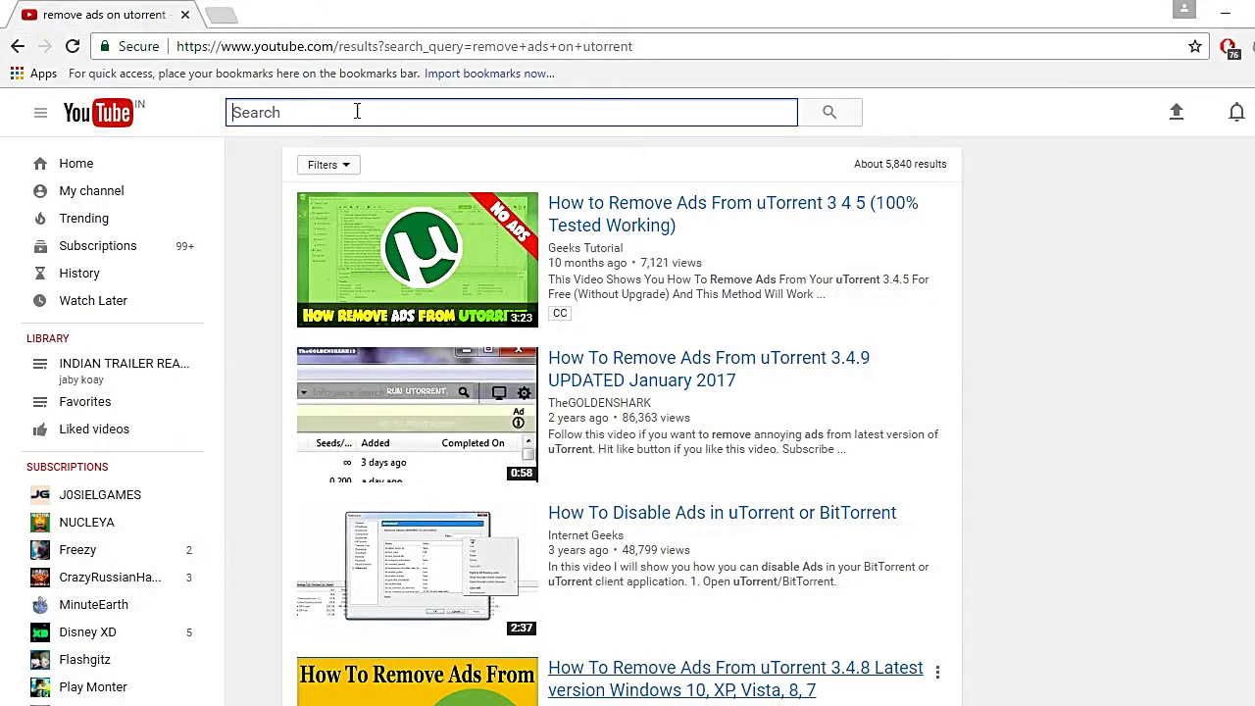
- Search Google for 'memu emulator' and open the memuplay.com result
left_click(292, 47)
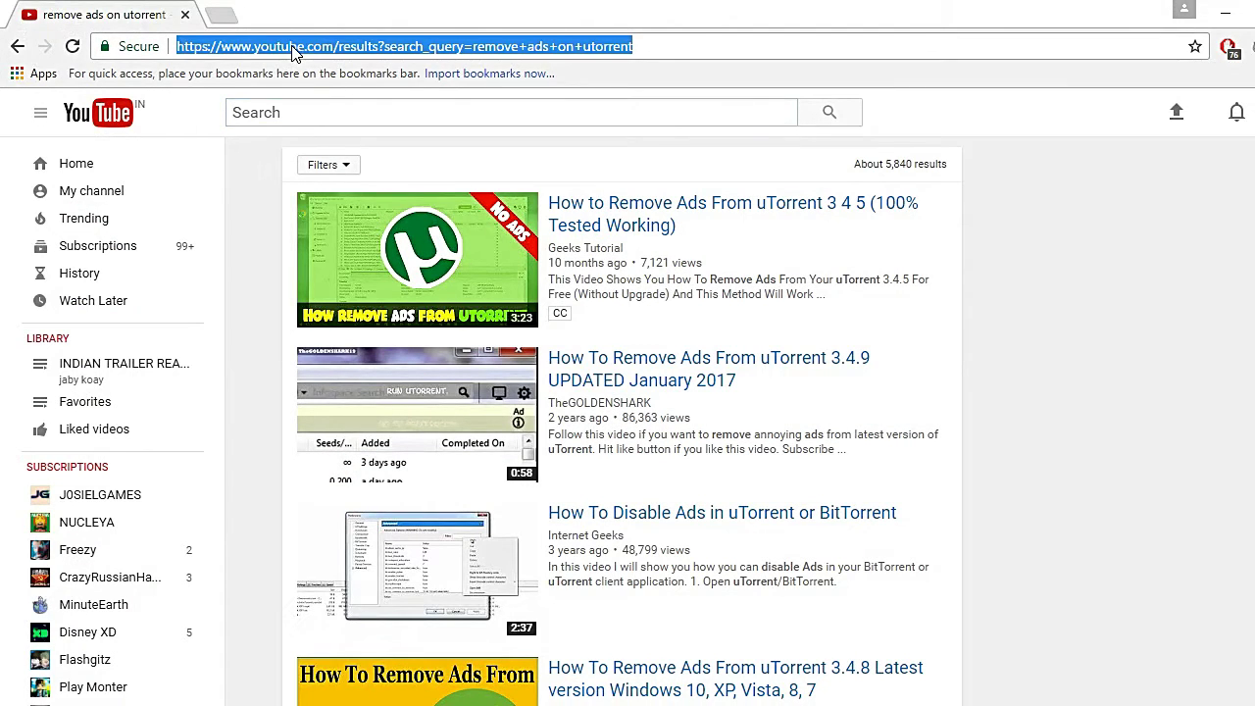
type("memu emulator")
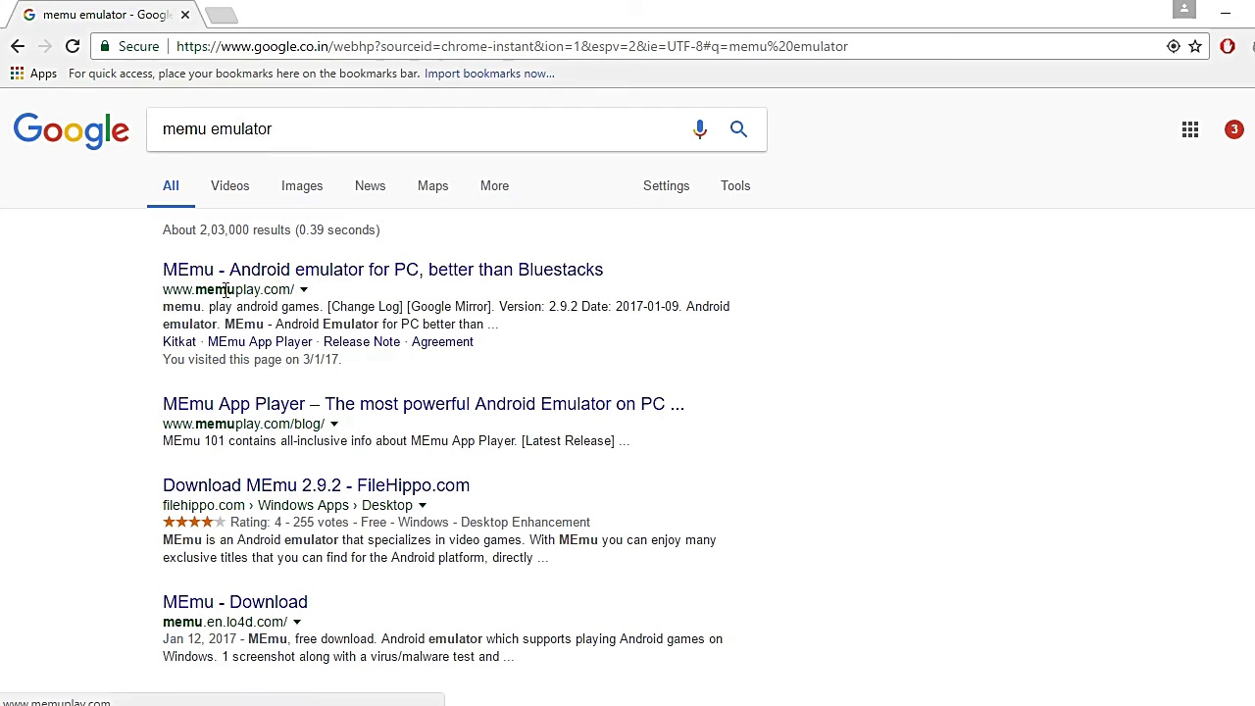
left_click_drag(161, 289, 312, 288)
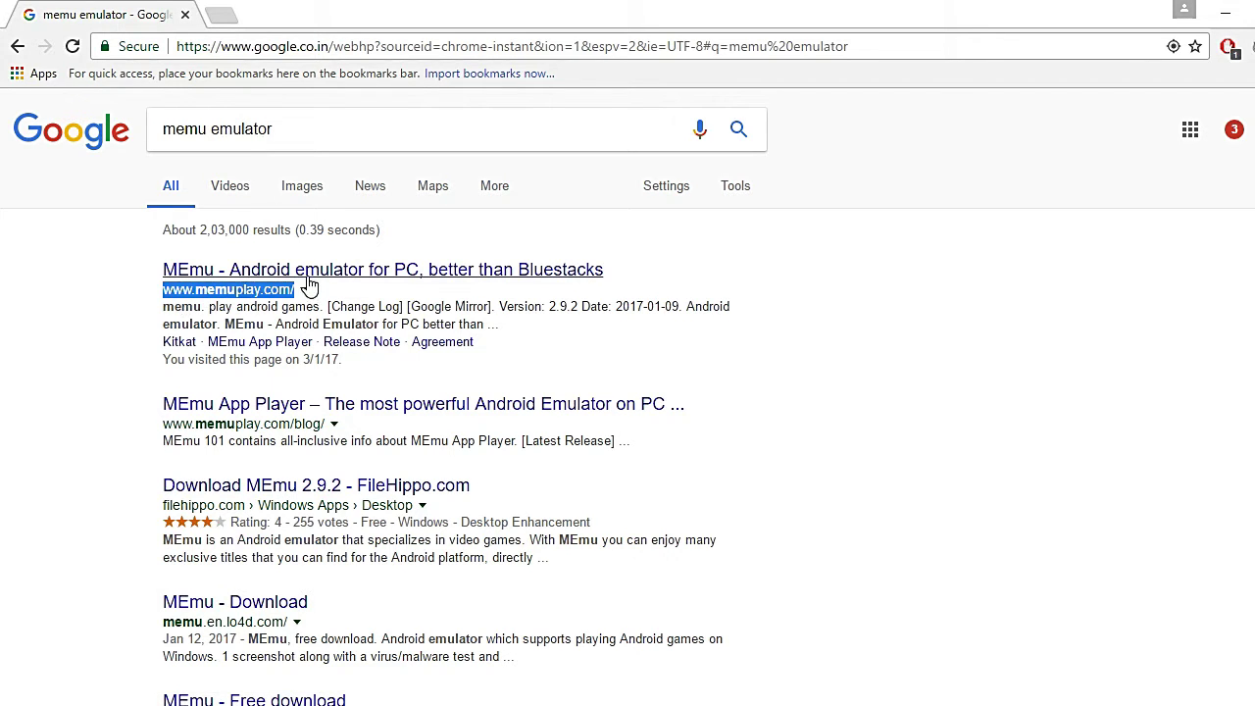
left_click(307, 278)
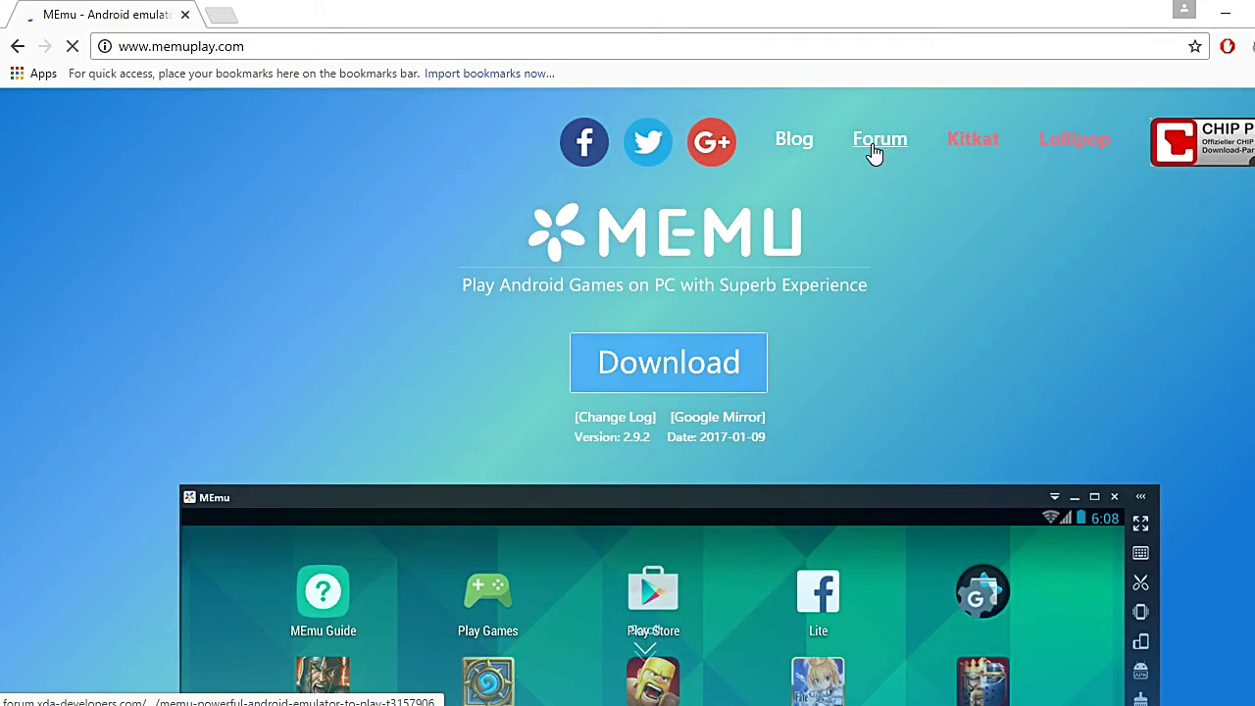
- Highlight the Kitkat and Lollipop version links on the MEmu download page
left_click_drag(943, 147, 998, 138)
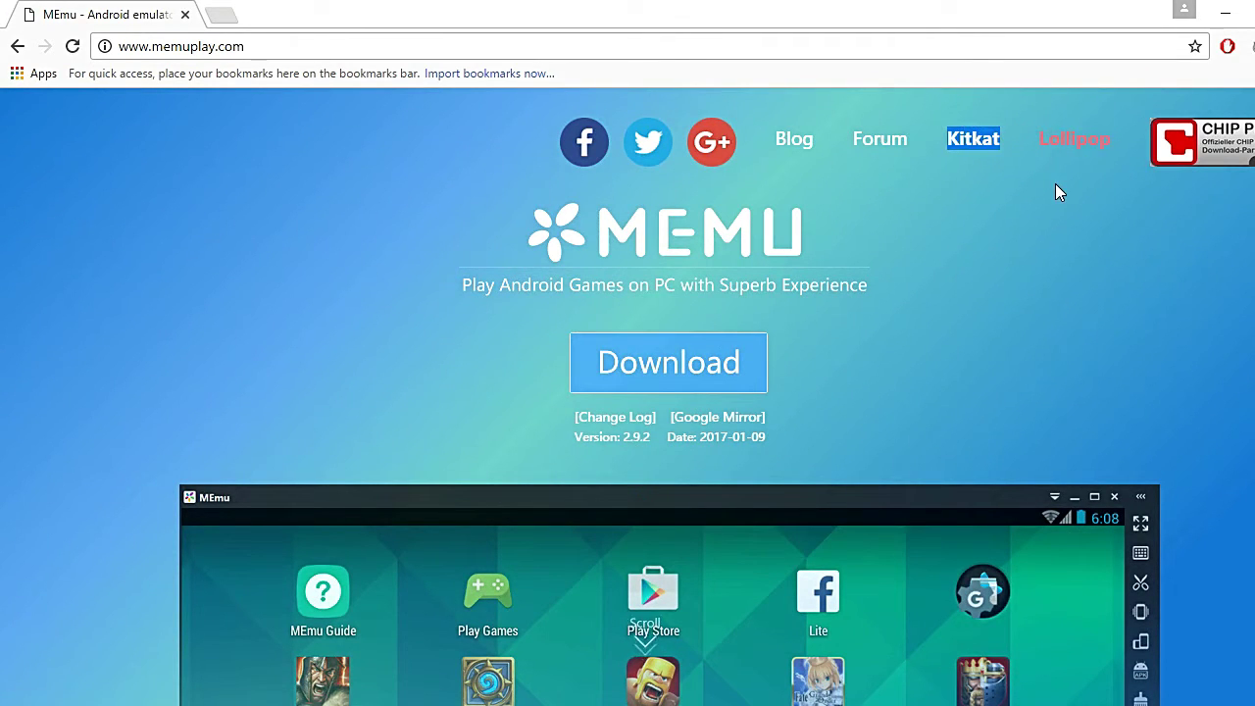
left_click(958, 146)
left_click_drag(930, 140, 1015, 202)
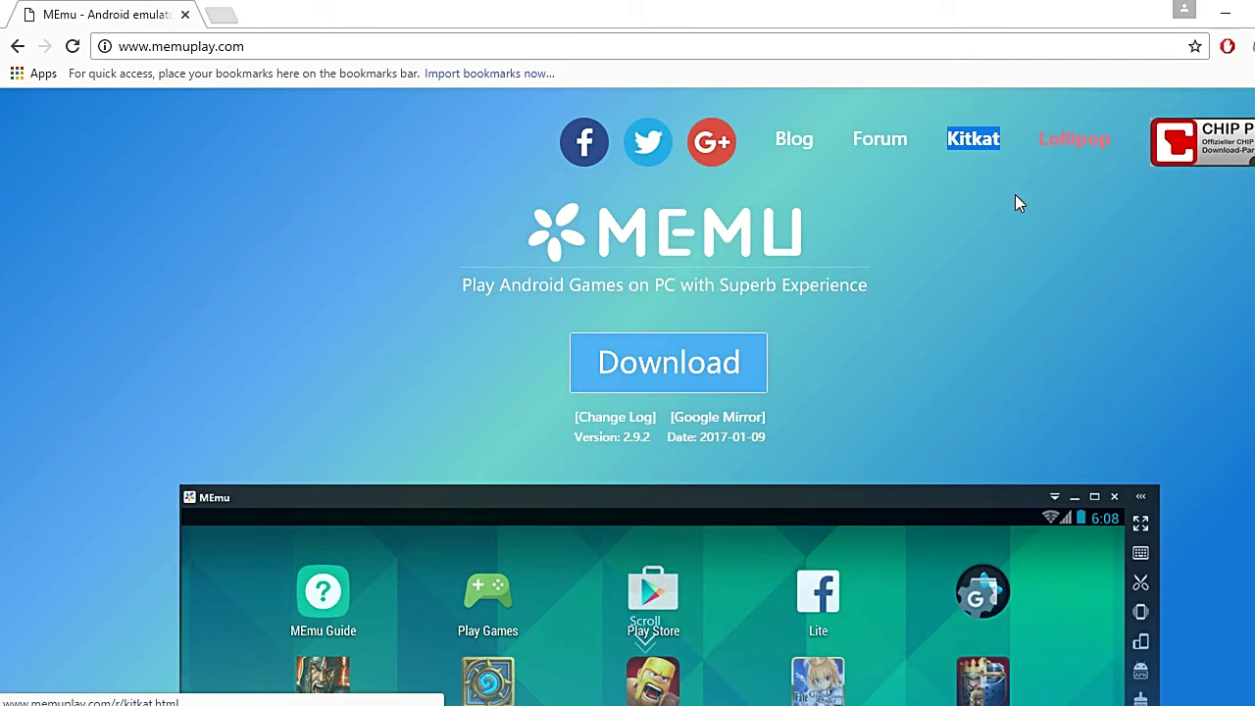
left_click(1014, 199)
left_click_drag(936, 116, 1000, 135)
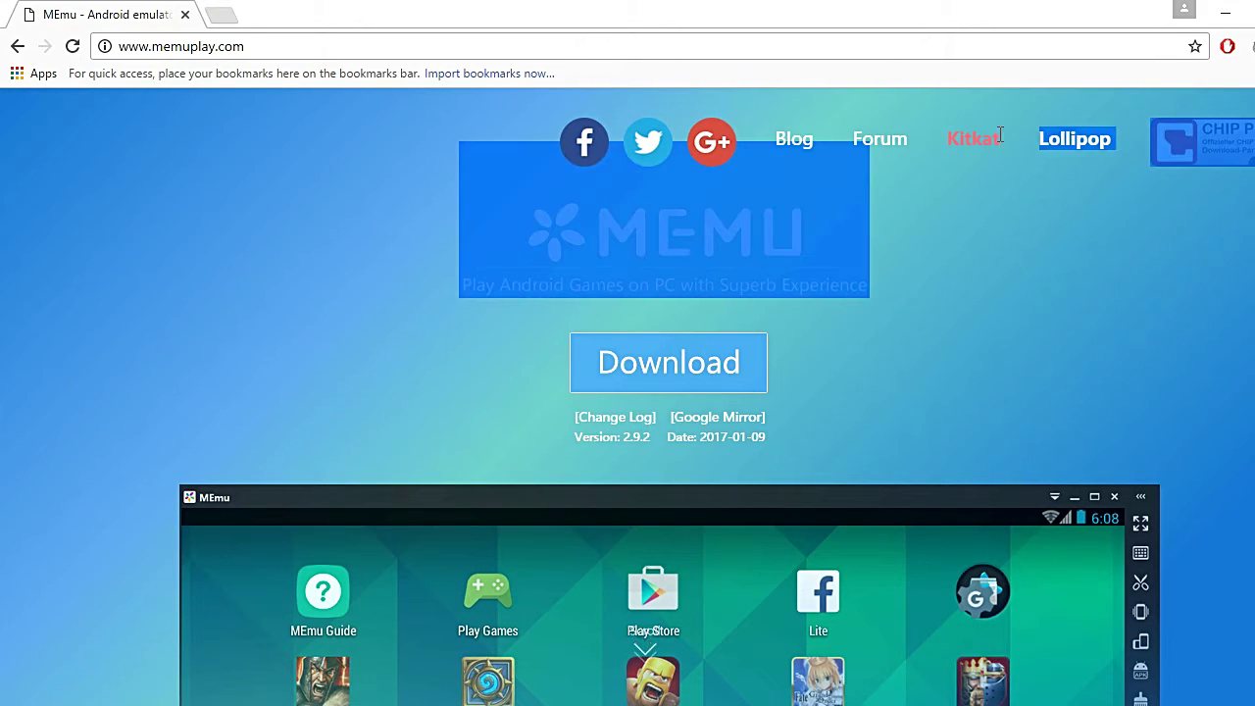
left_click(979, 306)
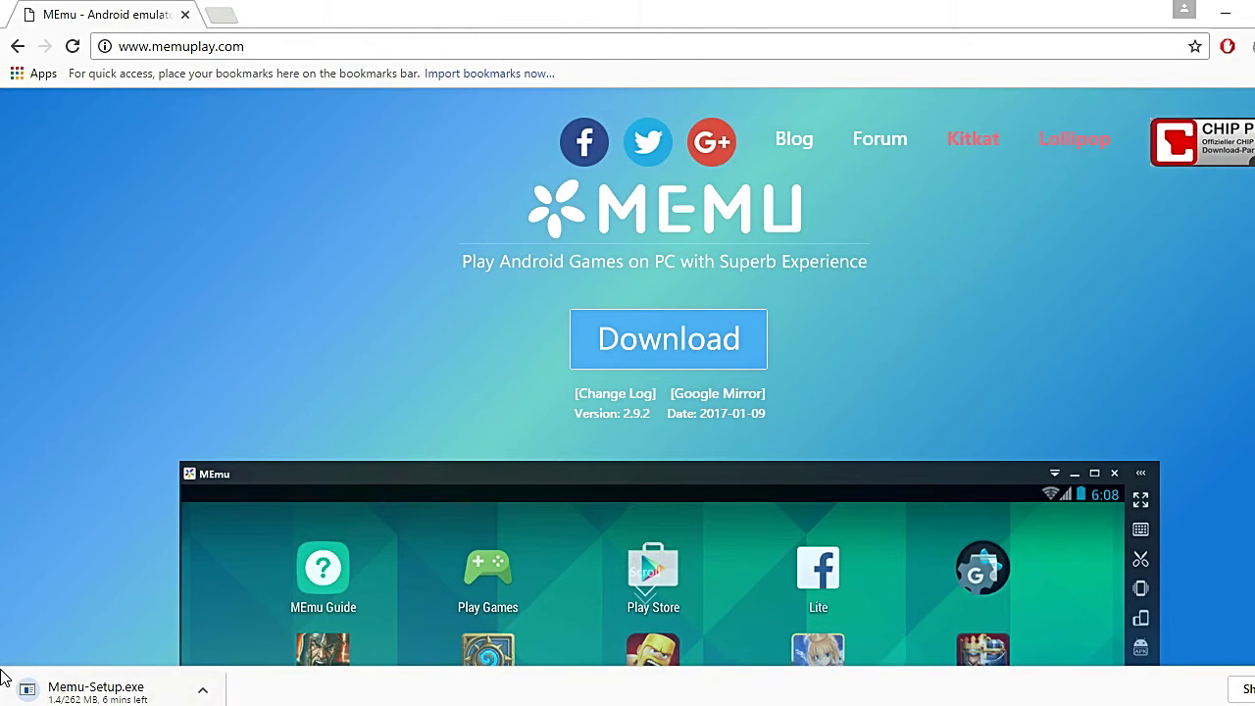
- Cancel the Memu-Setup.exe download, launch MEmu from the desktop, and minimize Chrome
left_click(202, 694)
left_click(246, 663)
left_click_drag(1044, 15, 1000, 364)
double_click(187, 236)
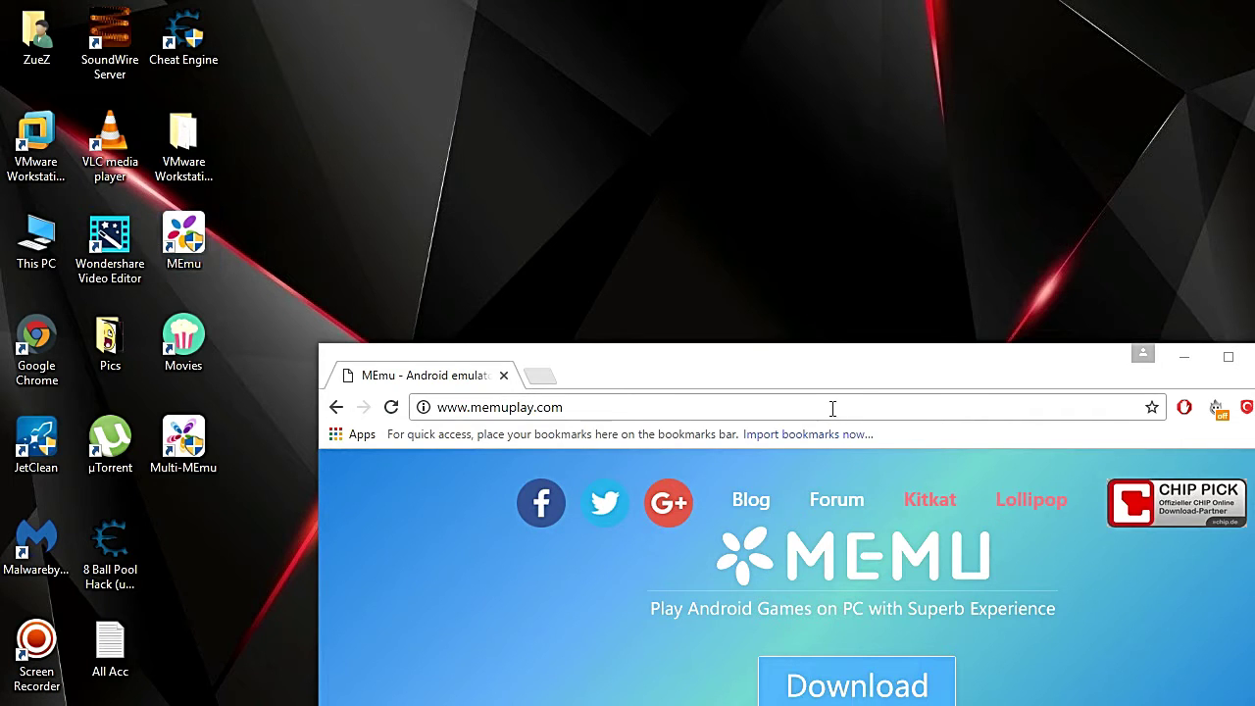
key("super+Up")
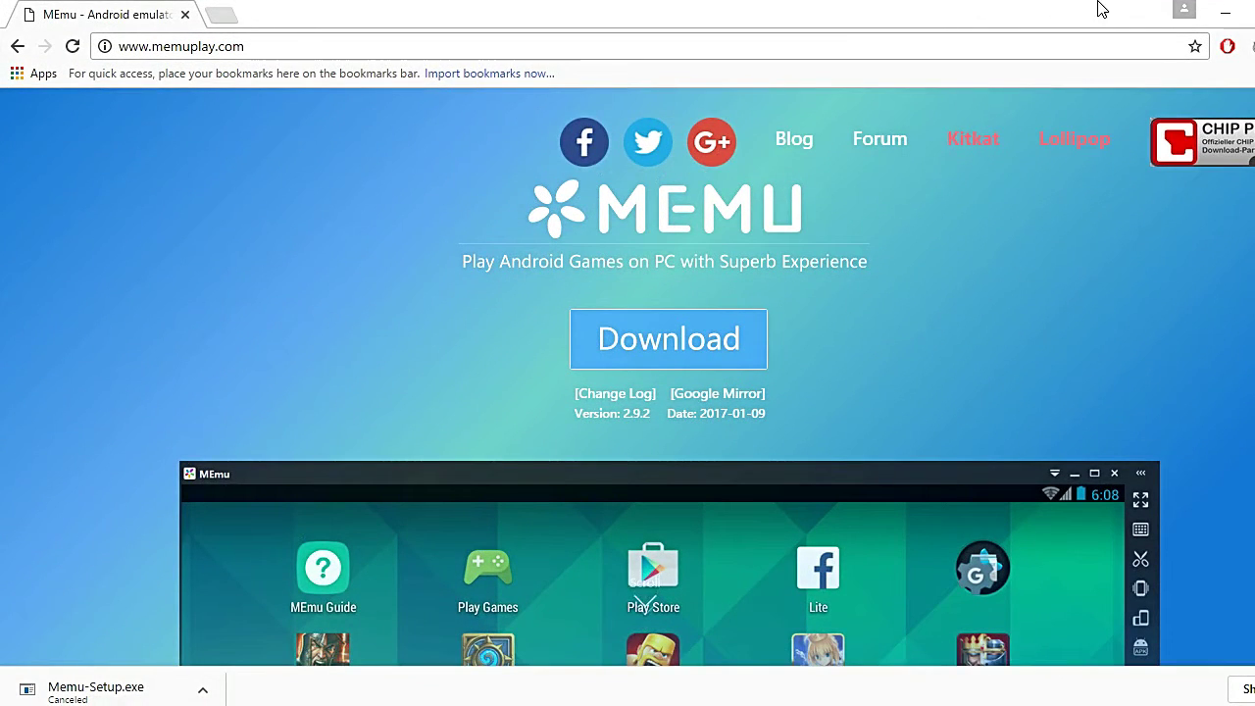
key("super+d")
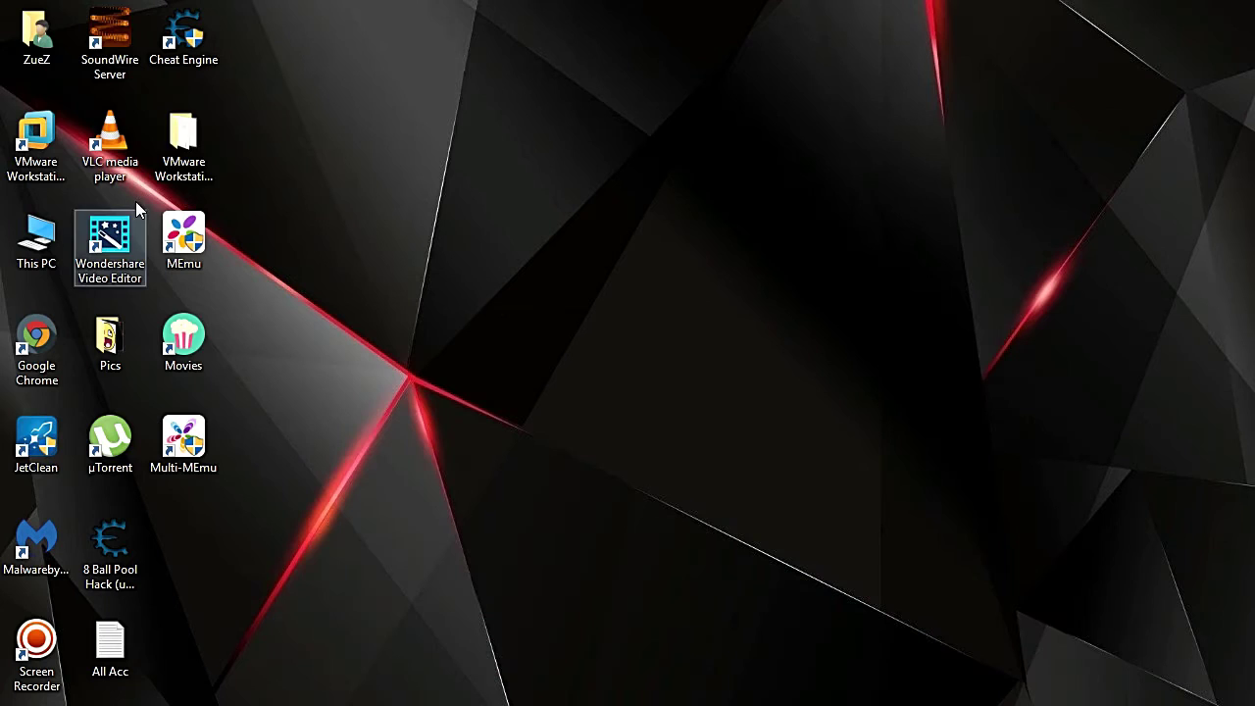
- Place the Multi-MEmu shortcut directly below MEmu, then launch Multi-MEmu
left_click_drag(266, 340, 263, 336)
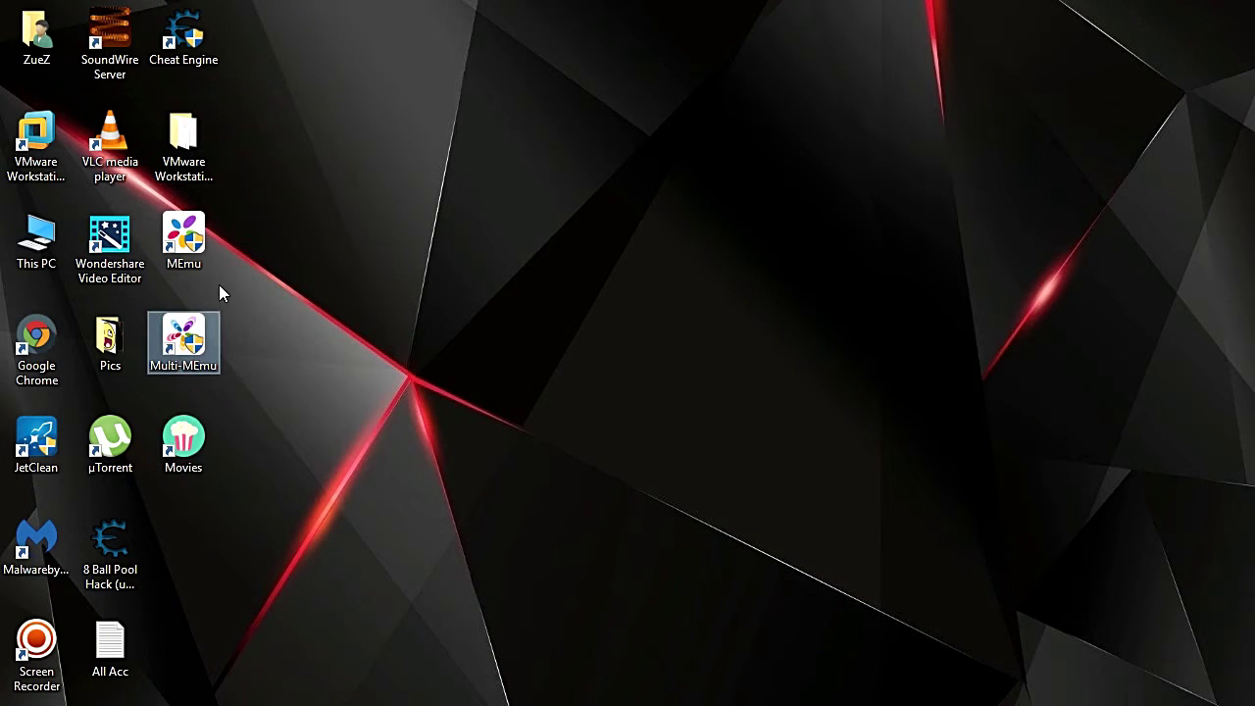
left_click_drag(242, 157, 250, 223)
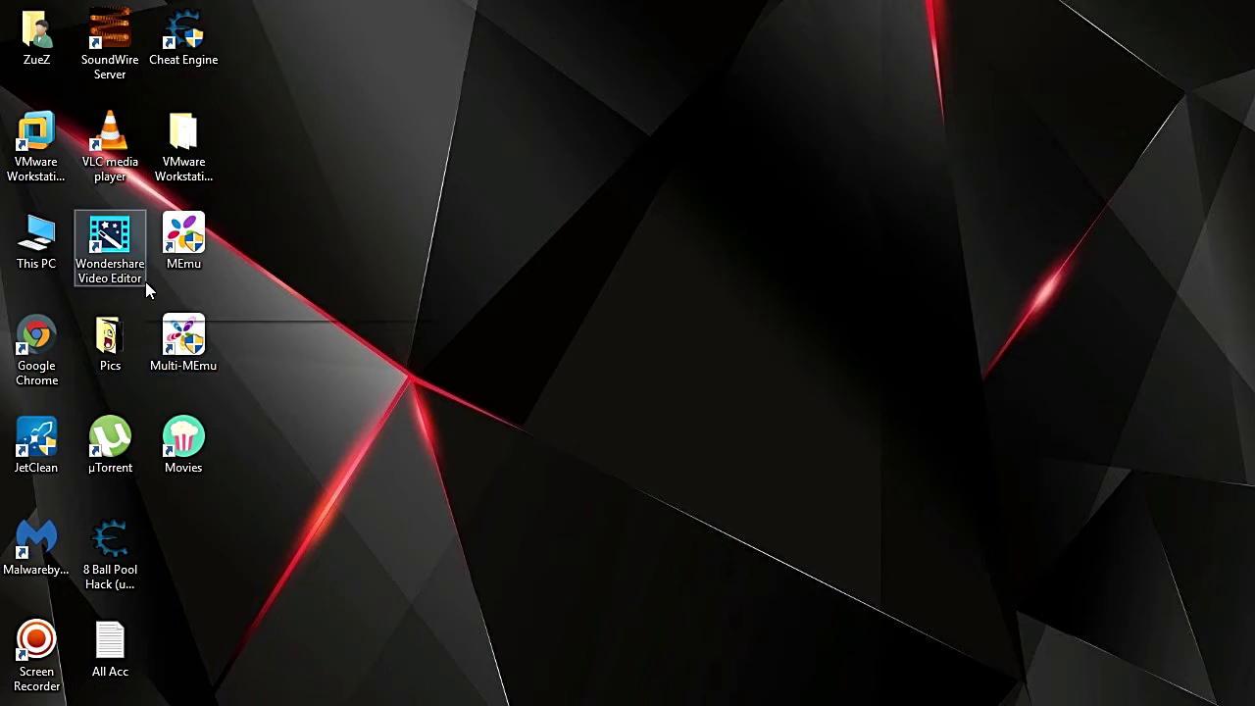
left_click_drag(269, 227, 196, 333)
left_click(233, 380)
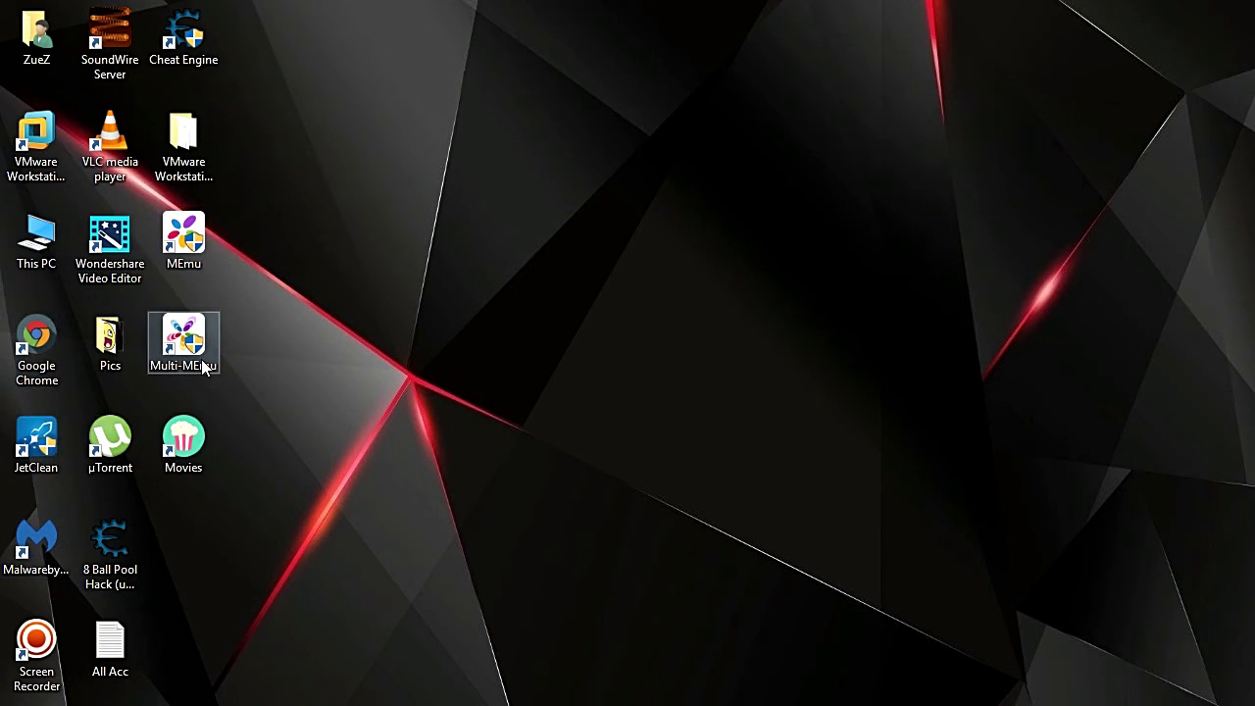
double_click(202, 364)
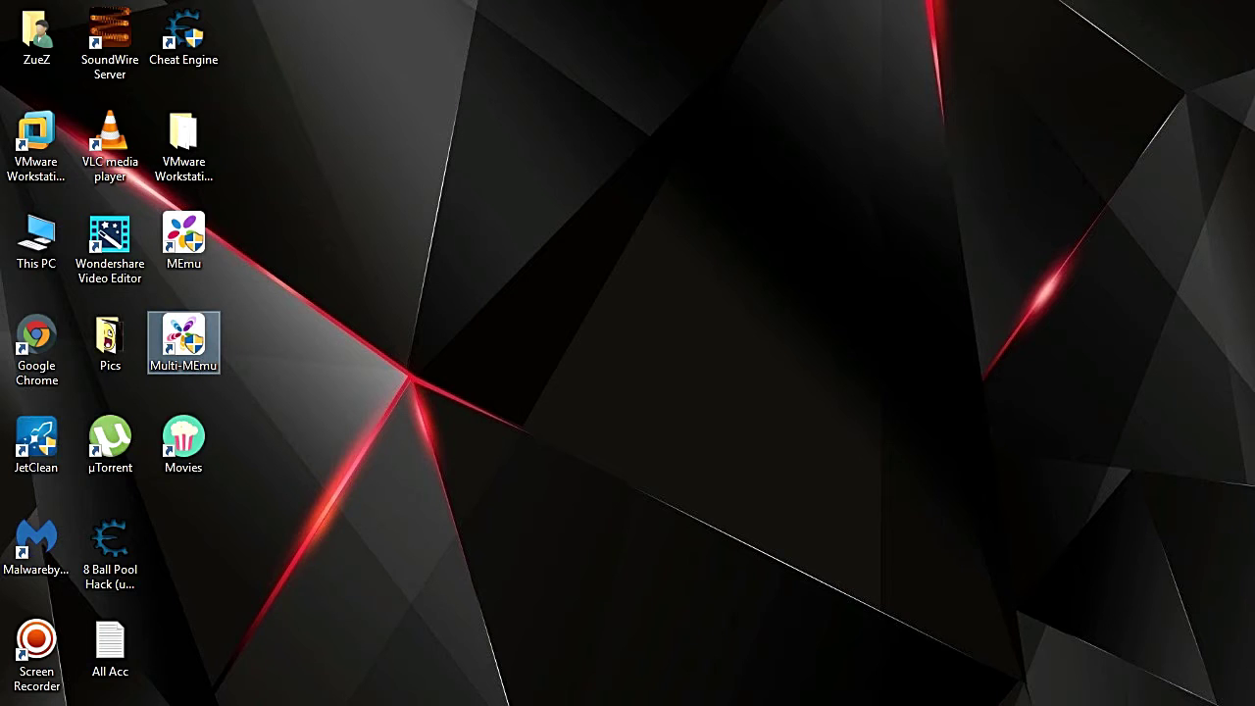
- Create a second emulator instance, MEmu1, from the Create emulator menu
left_click(291, 63)
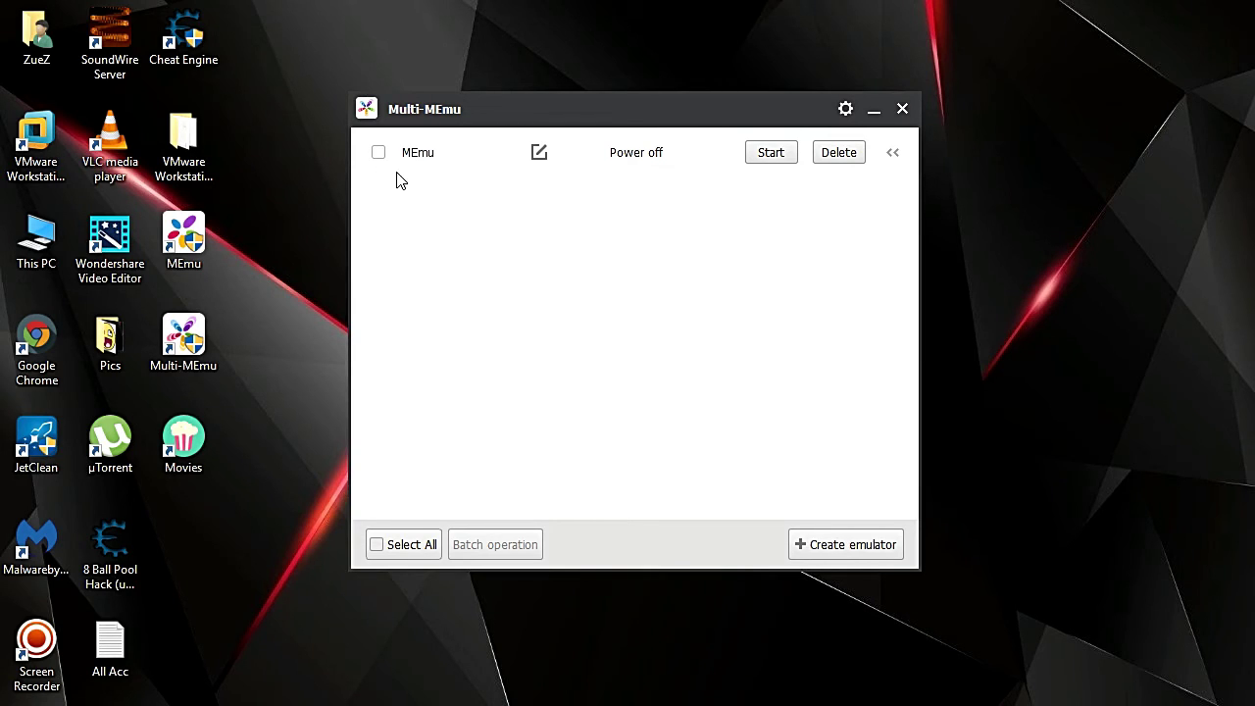
left_click(868, 549)
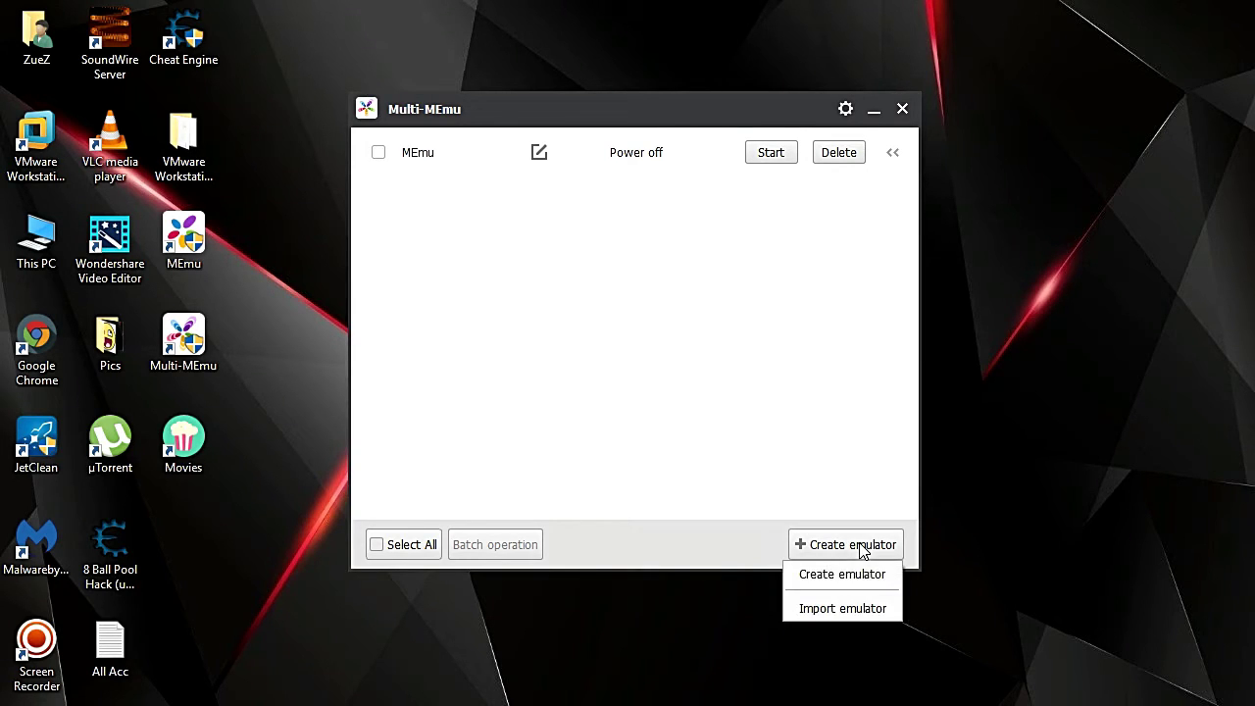
left_click(873, 578)
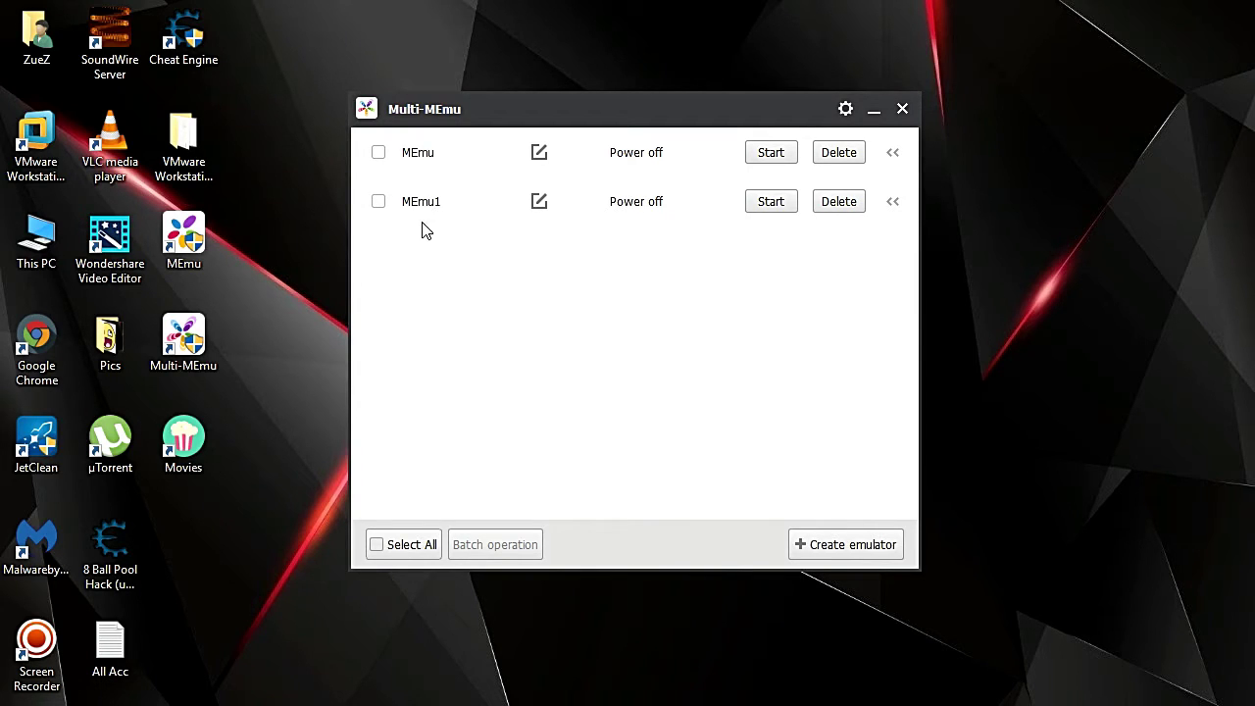
- Tick and then untick the MEmu and MEmu1 checkboxes in the instance list
left_click(379, 153)
left_click(378, 201)
left_click(379, 152)
left_click(378, 201)
- Start both the MEmu and MEmu1 instances and switch between their windows
left_click(776, 158)
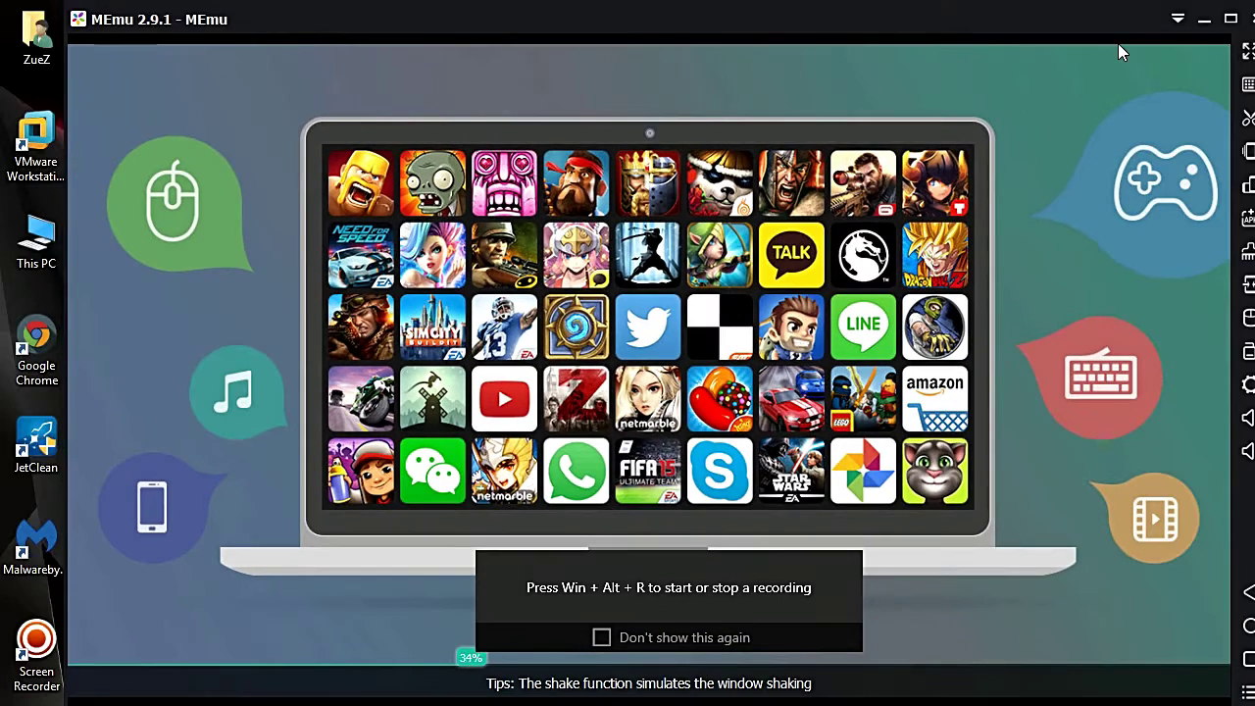
left_click(1207, 18)
left_click(765, 203)
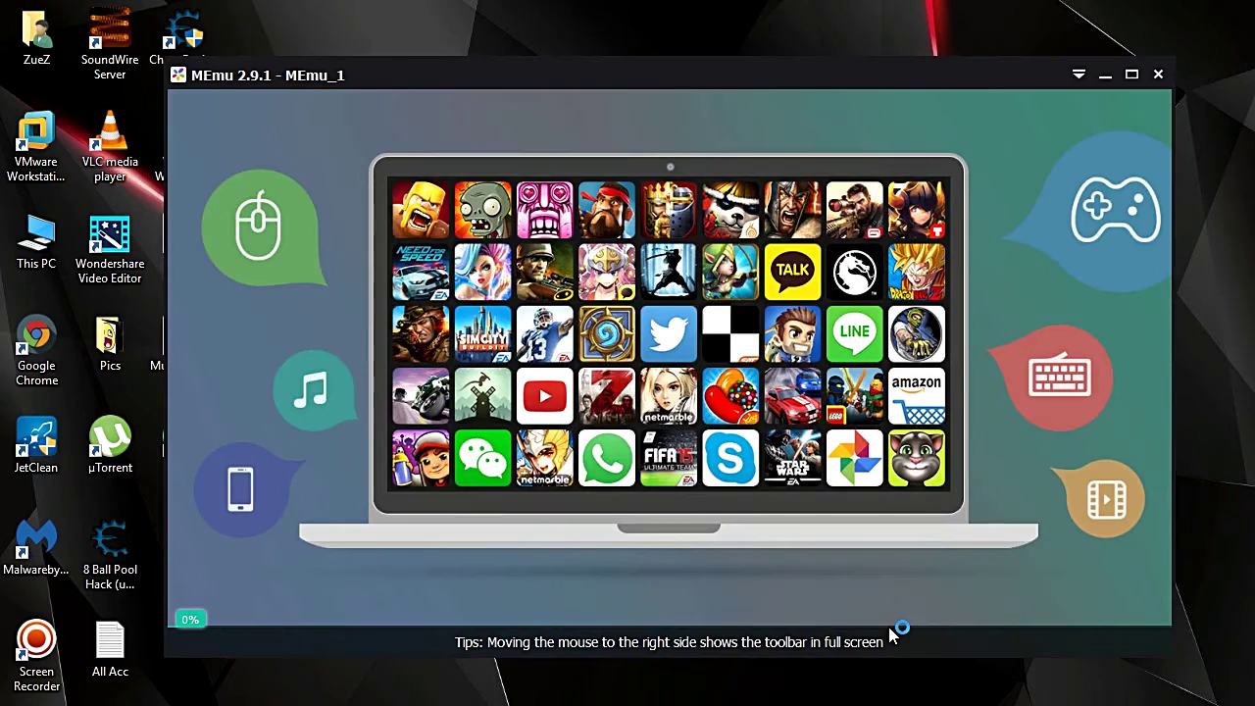
mouse_move(914, 701)
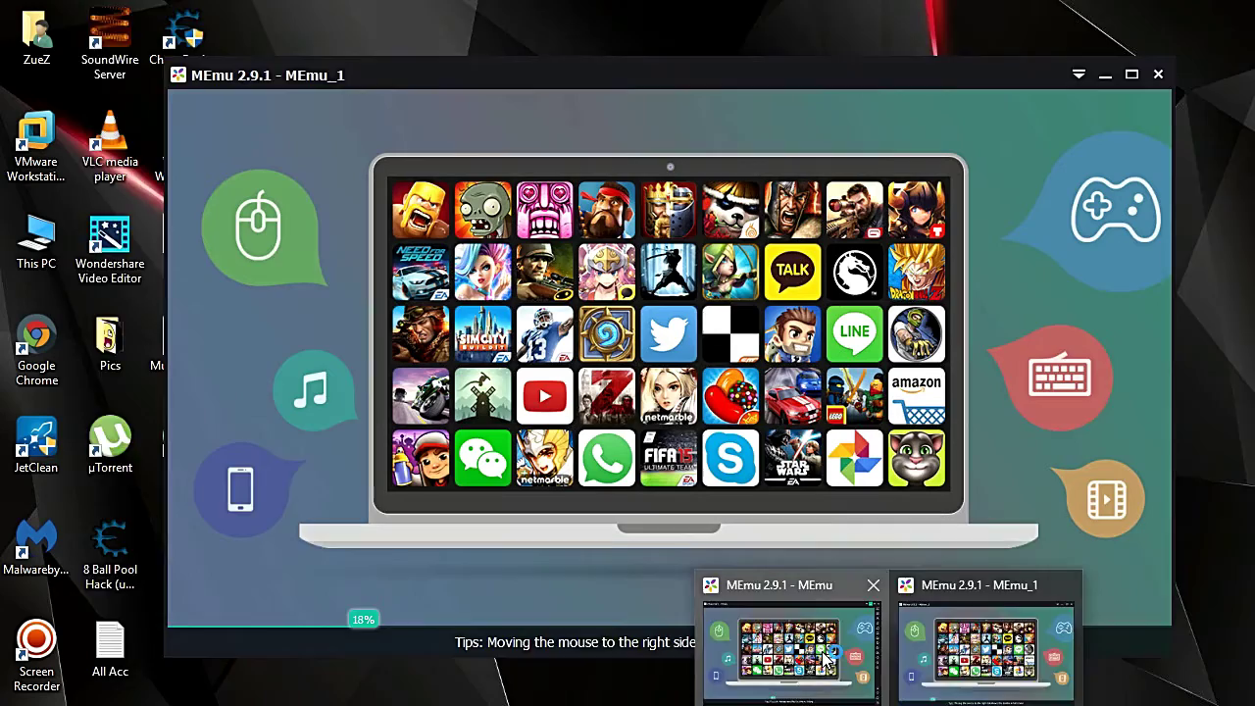
left_click(880, 650)
left_click(985, 632)
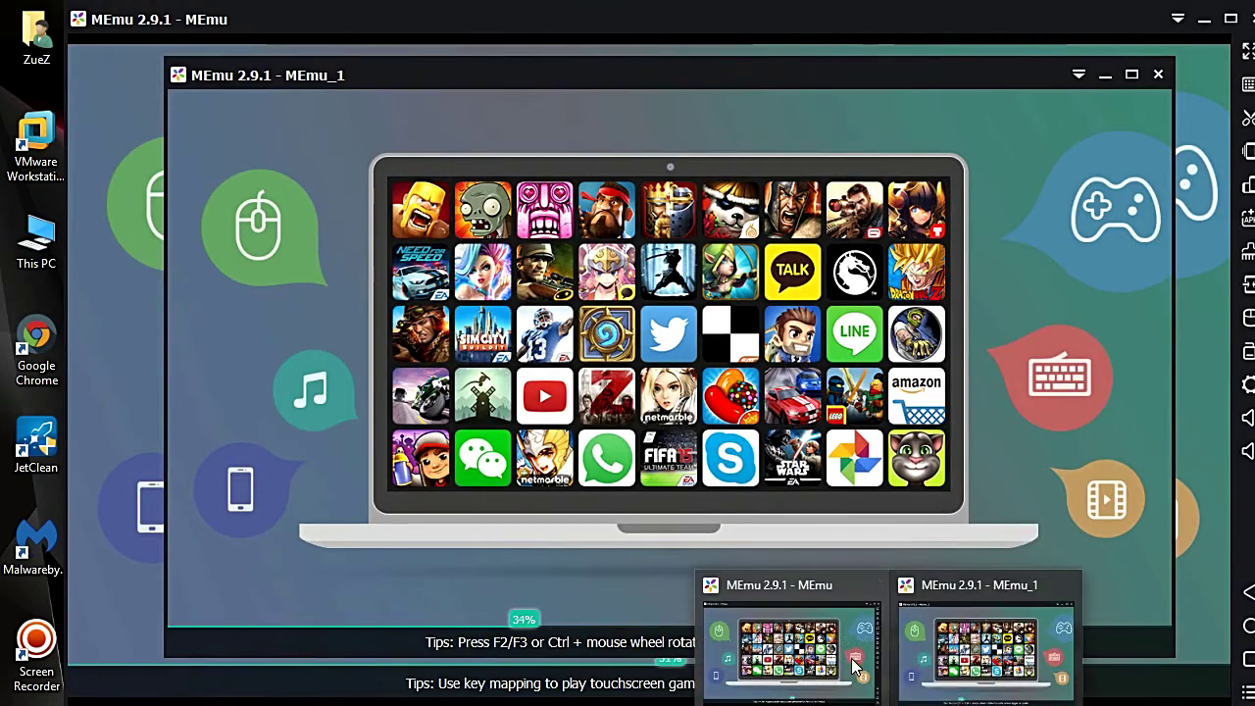
left_click(790, 632)
left_click(912, 642)
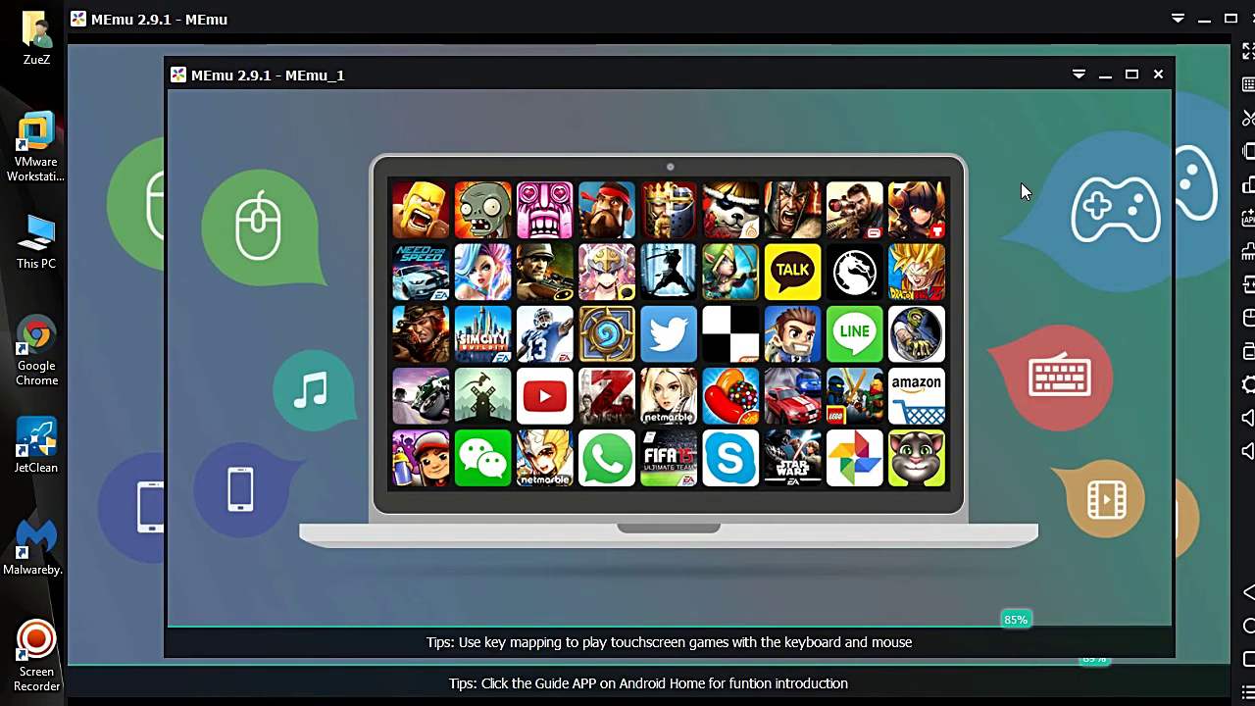
- Move MEmu_1 up, minimize it, and dismiss the 'MEmu is starting...' notice from settings
left_click_drag(545, 75, 611, 66)
left_click(1098, 47)
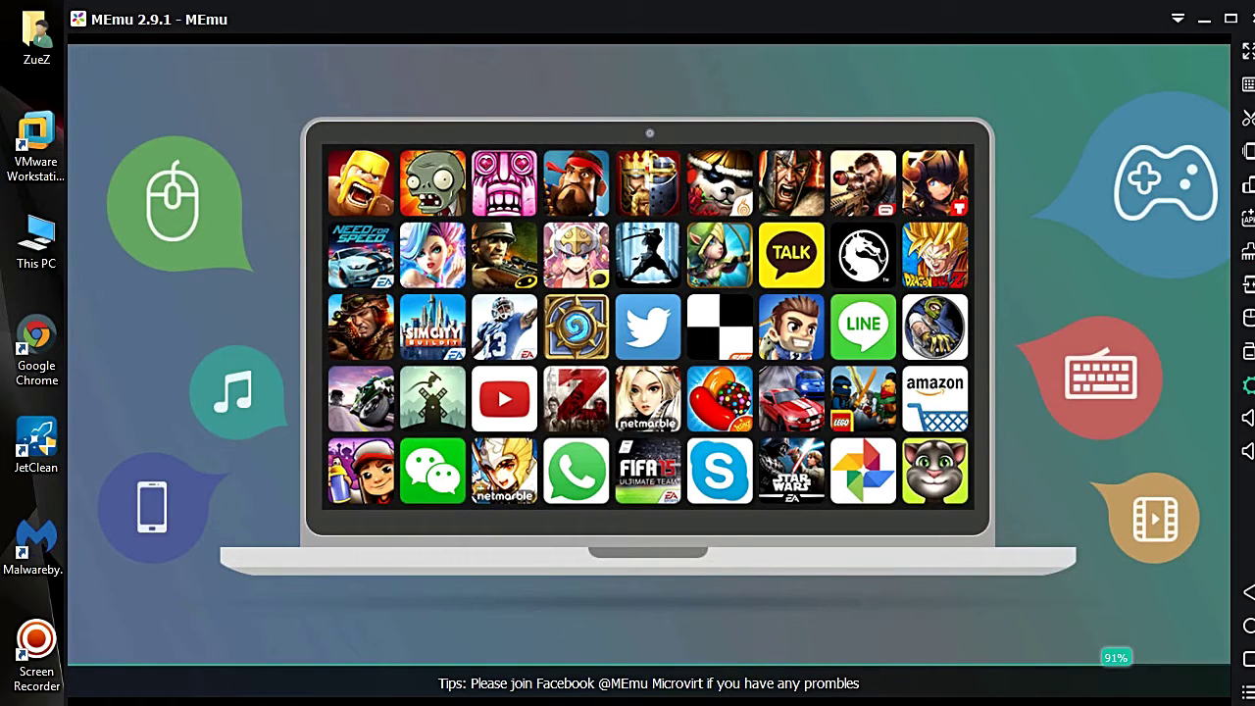
left_click(1247, 385)
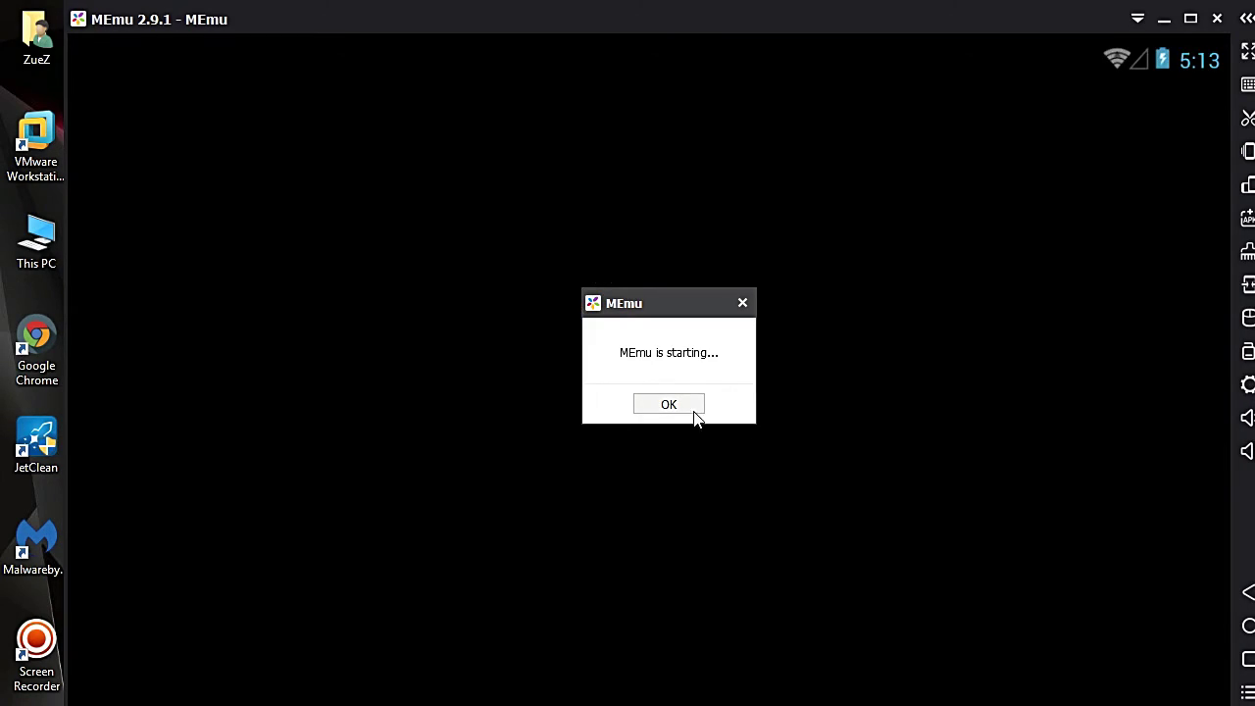
left_click(685, 407)
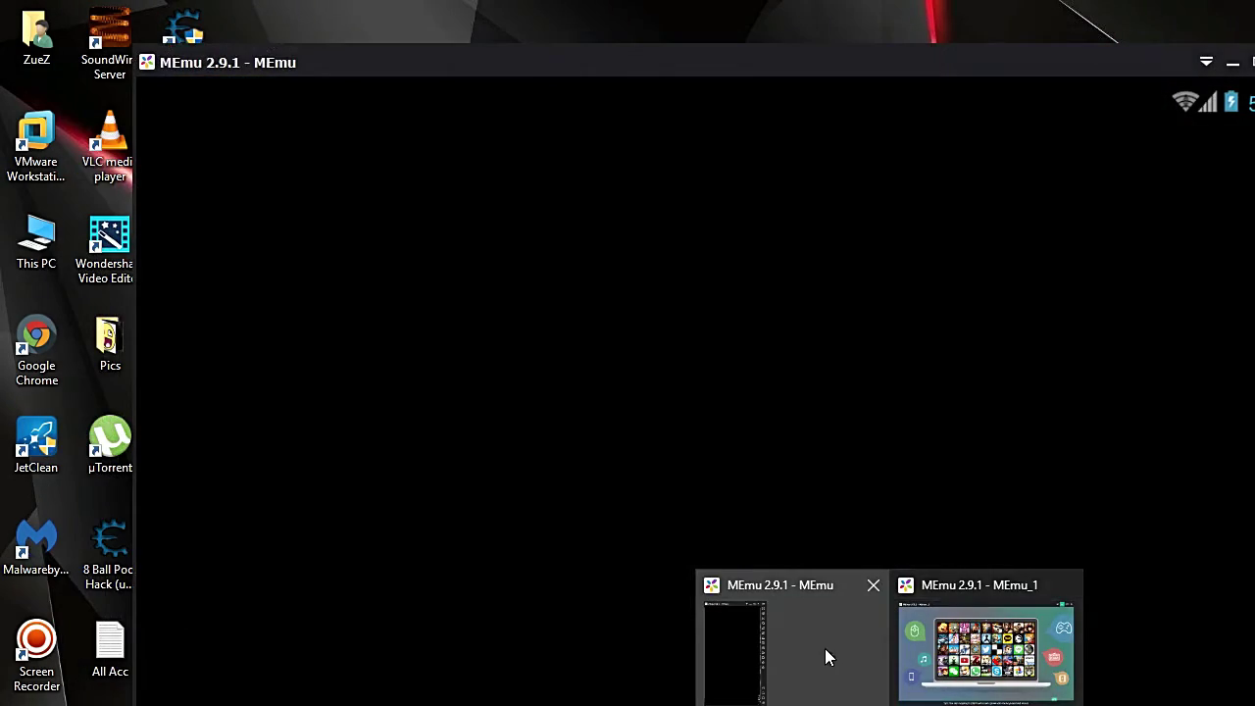
- Move the first MEmu window to the screen top and open then close its app drawer
mouse_move(949, 643)
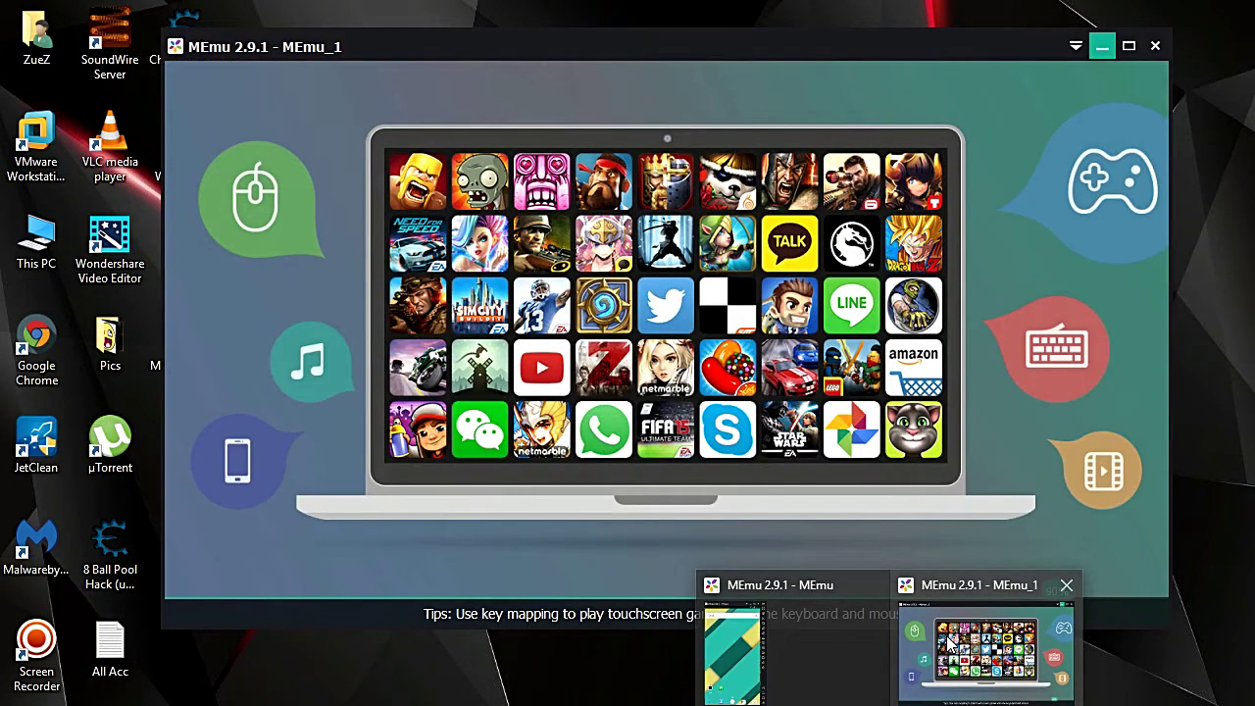
left_click(814, 639)
left_click_drag(690, 18, 679, 0)
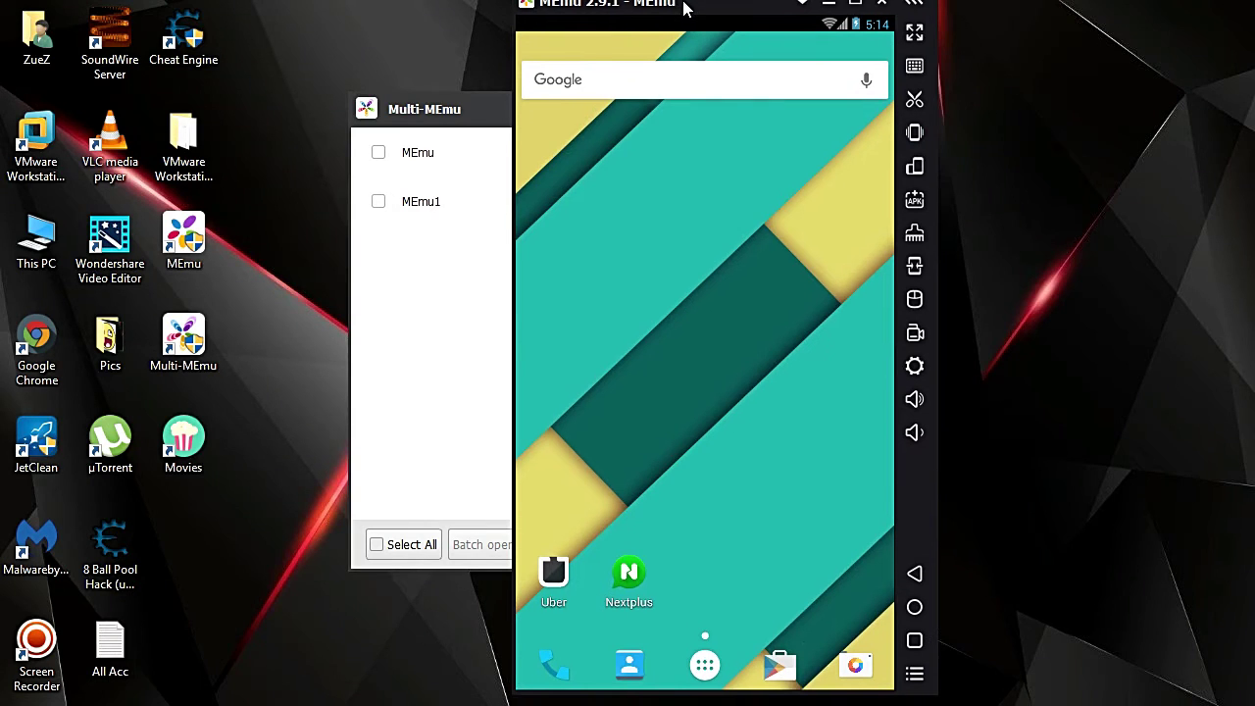
left_click(705, 665)
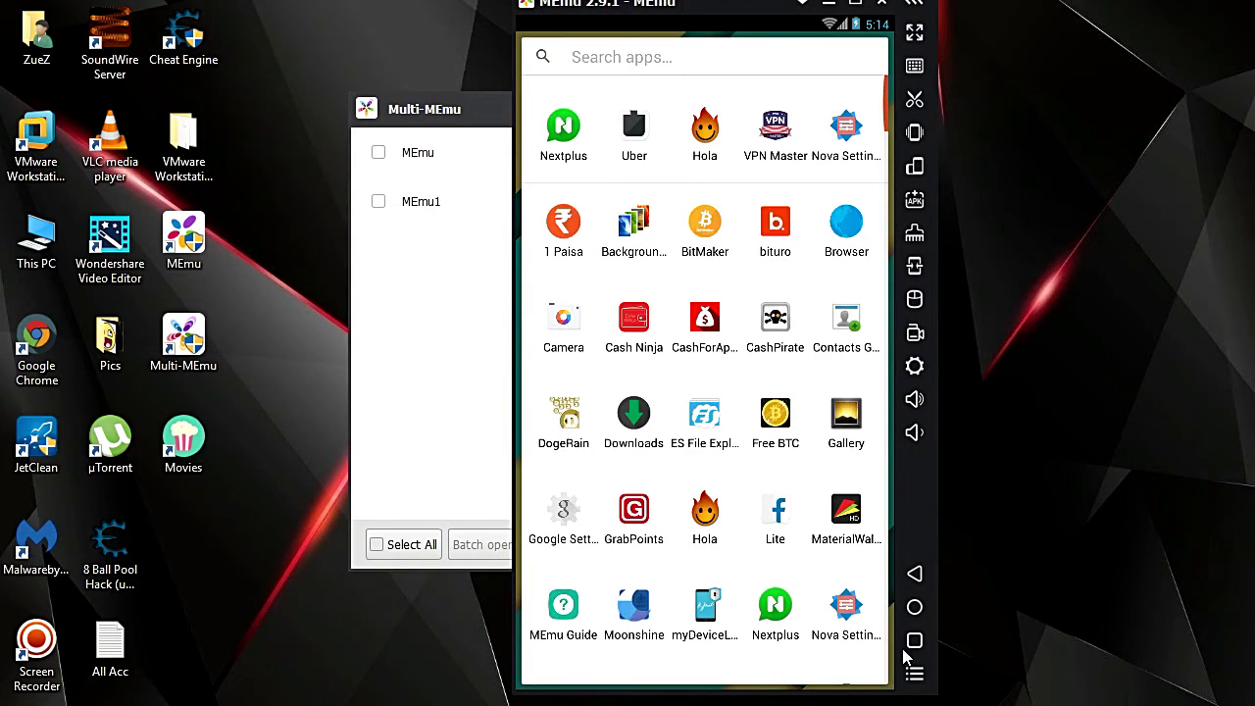
left_click(916, 574)
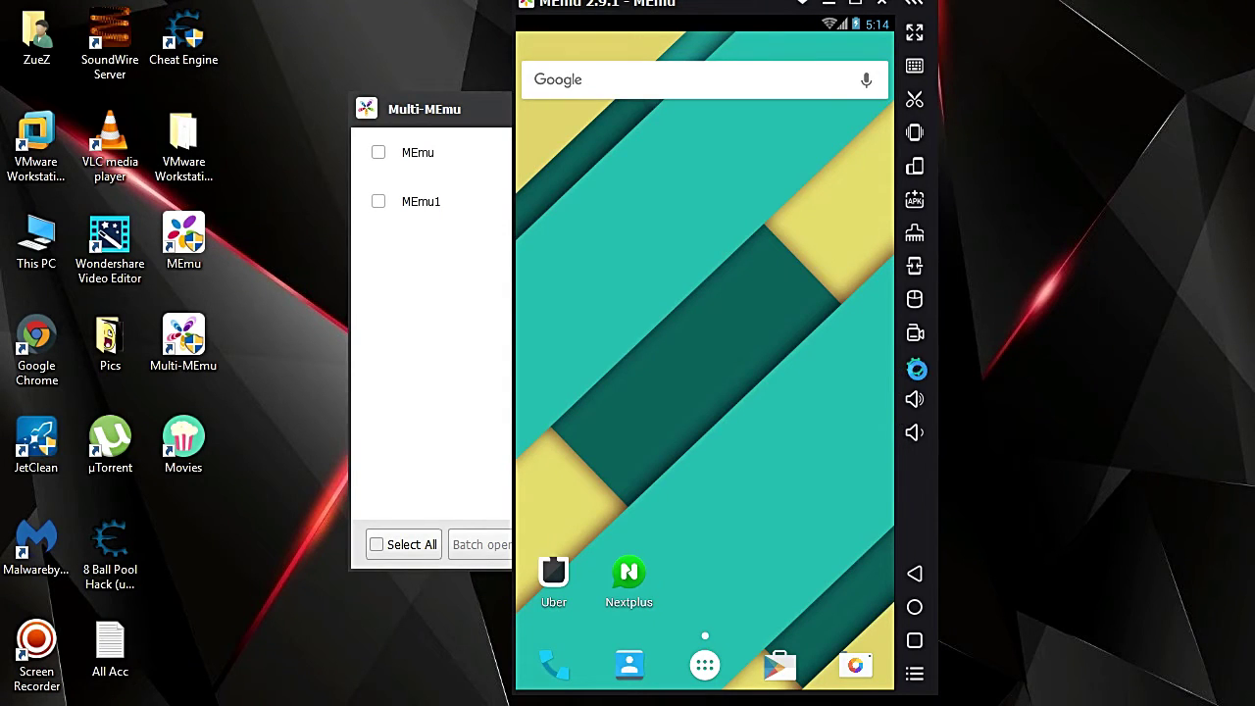
left_click(915, 366)
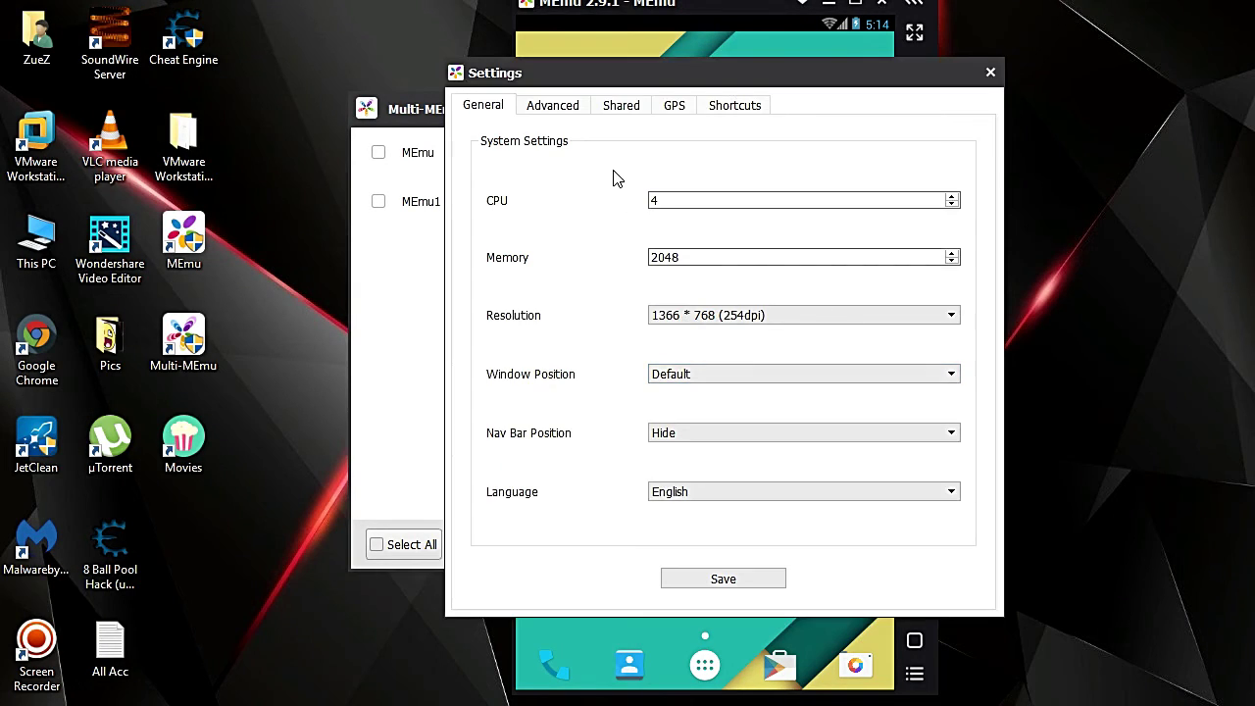
left_click(714, 200)
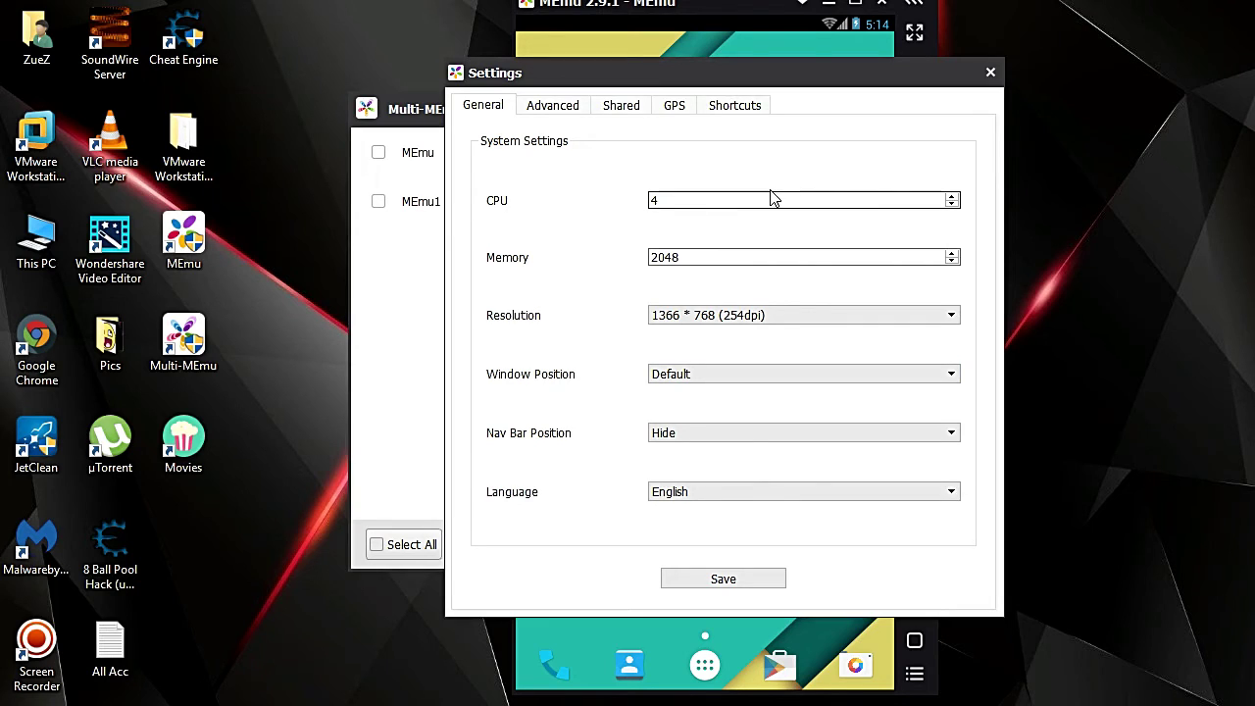
double_click(693, 200)
left_click(843, 201)
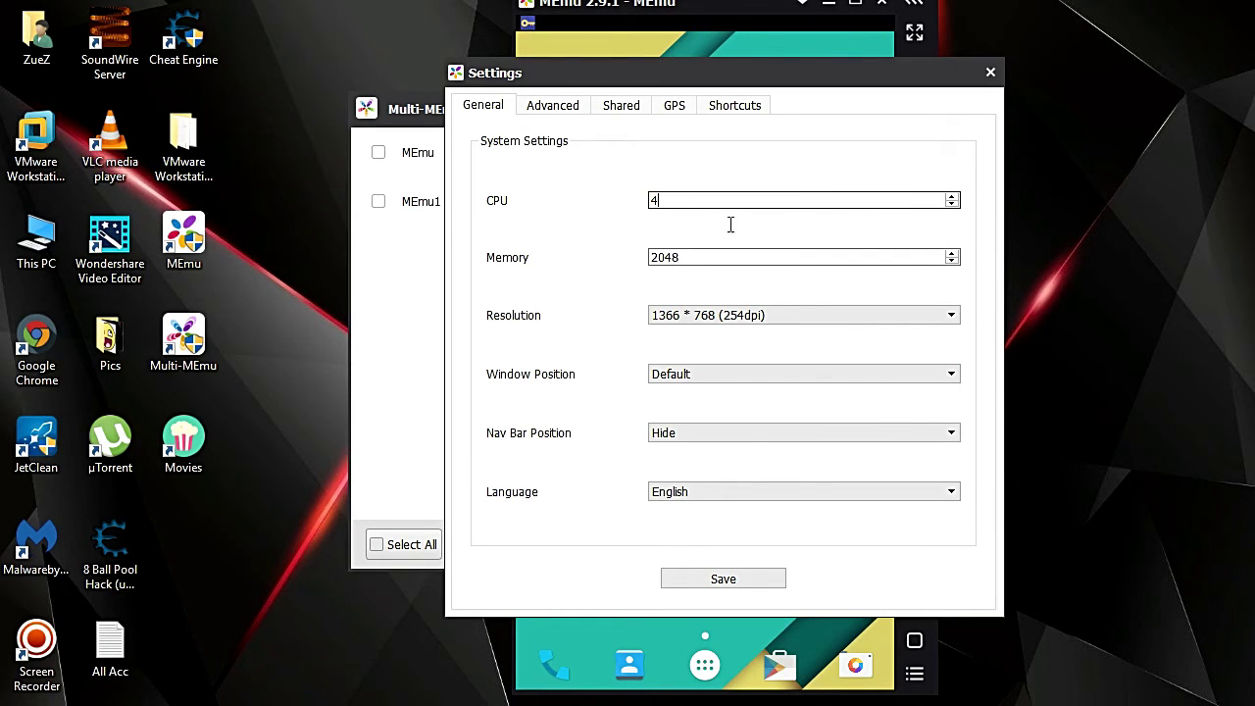
key("ctrl+a")
left_click(549, 270)
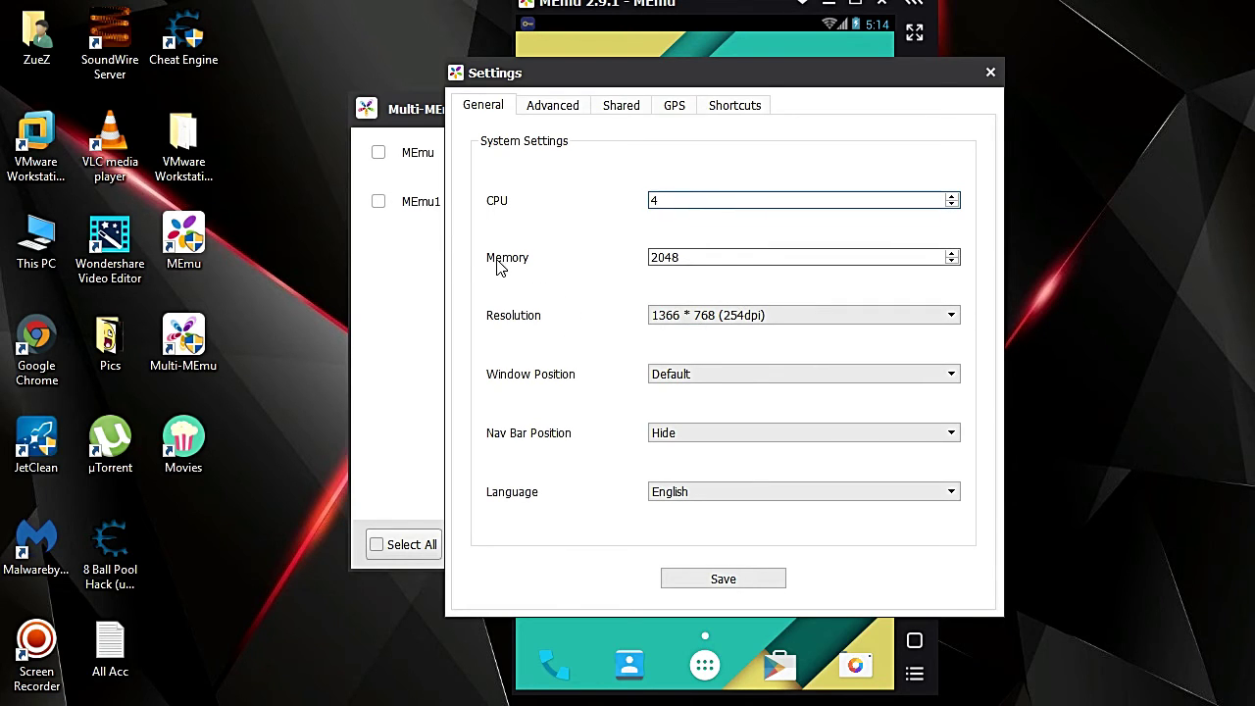
left_click(655, 263)
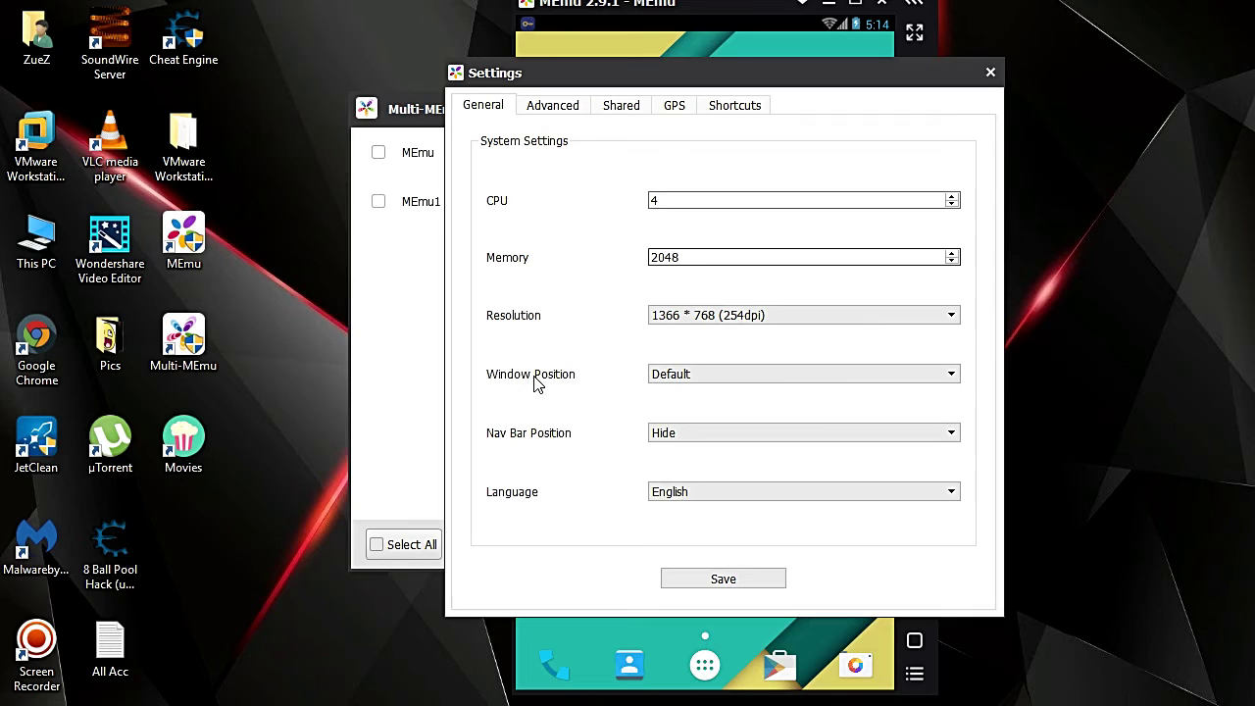
left_click(573, 109)
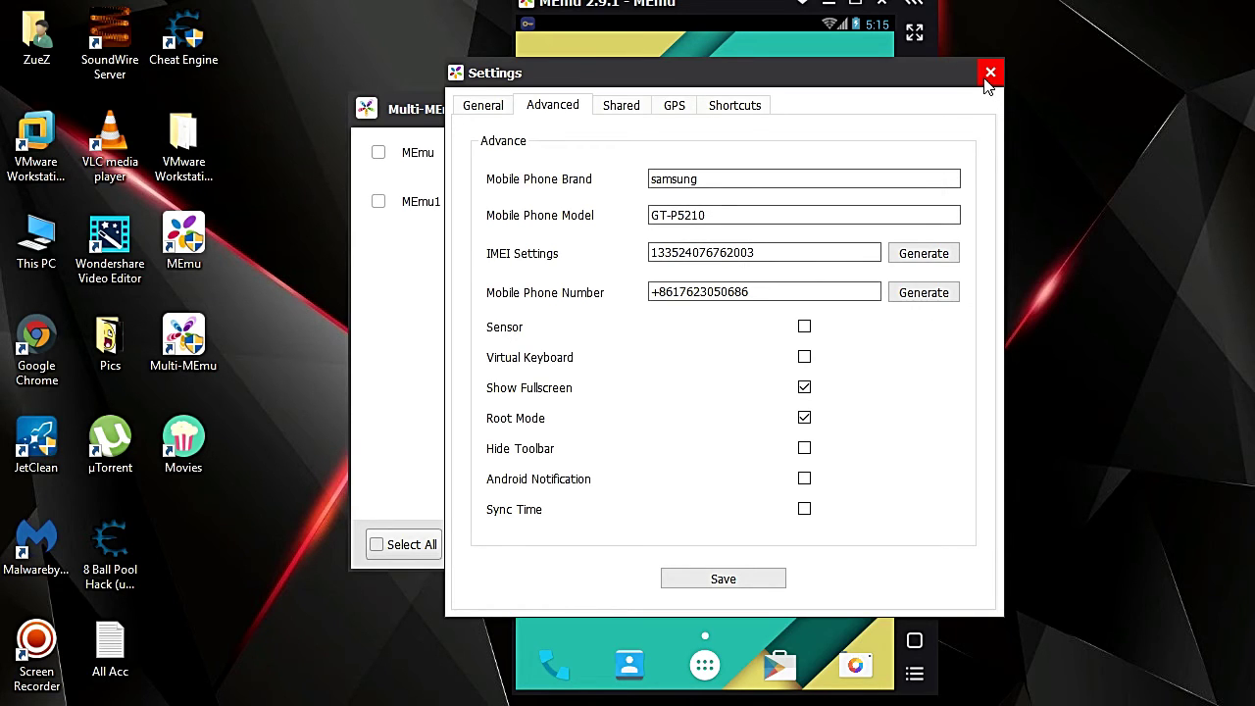
left_click(667, 110)
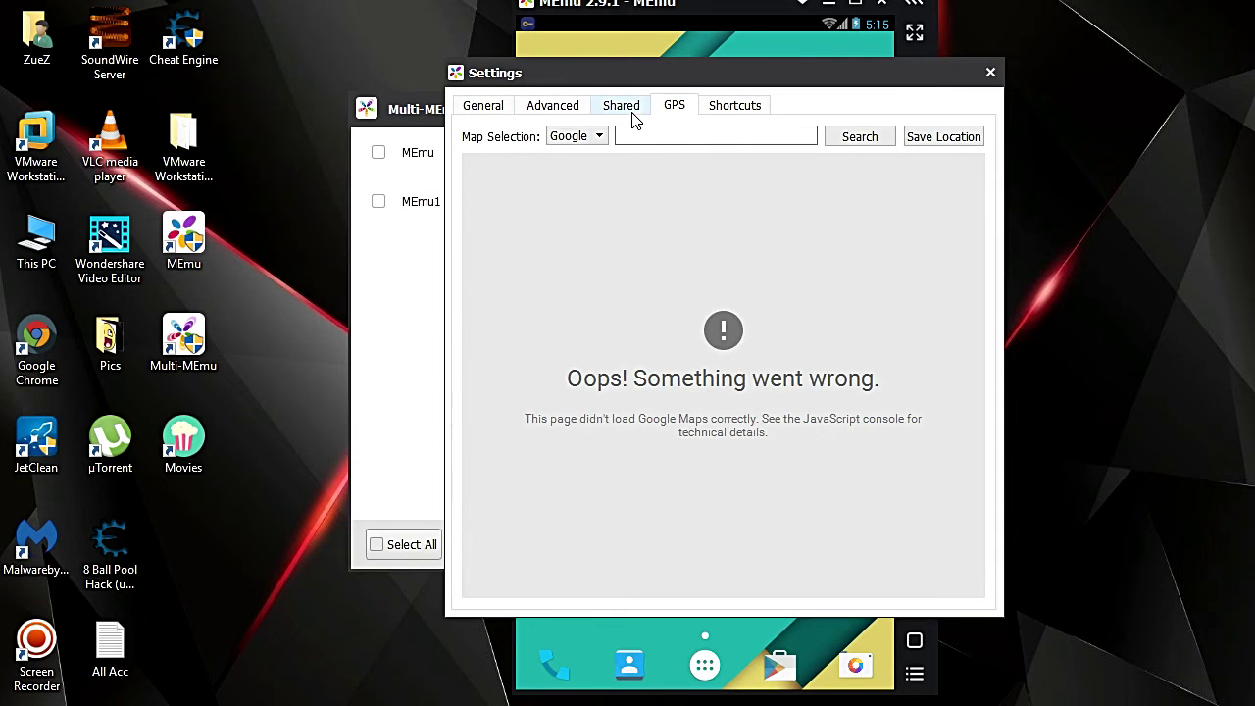
left_click(990, 71)
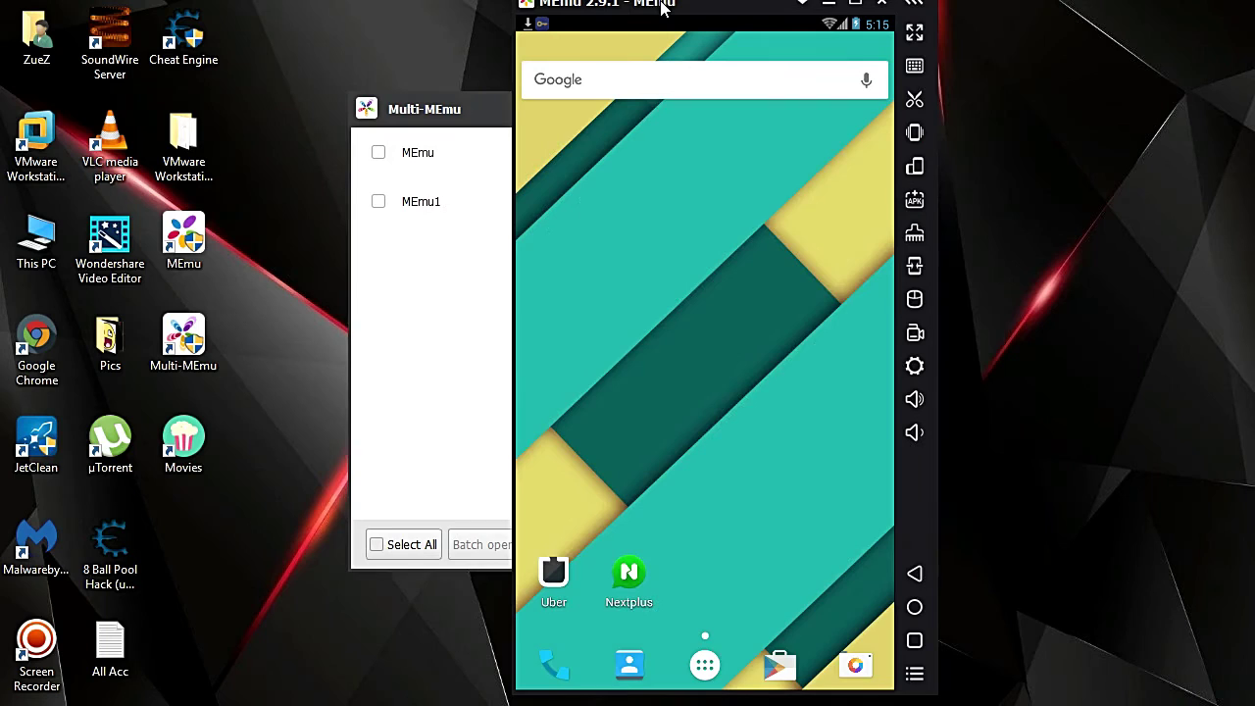
- Move the emulator window left and open the app drawer, swiping to the bottom of the list
left_click_drag(663, 8, 613, 18)
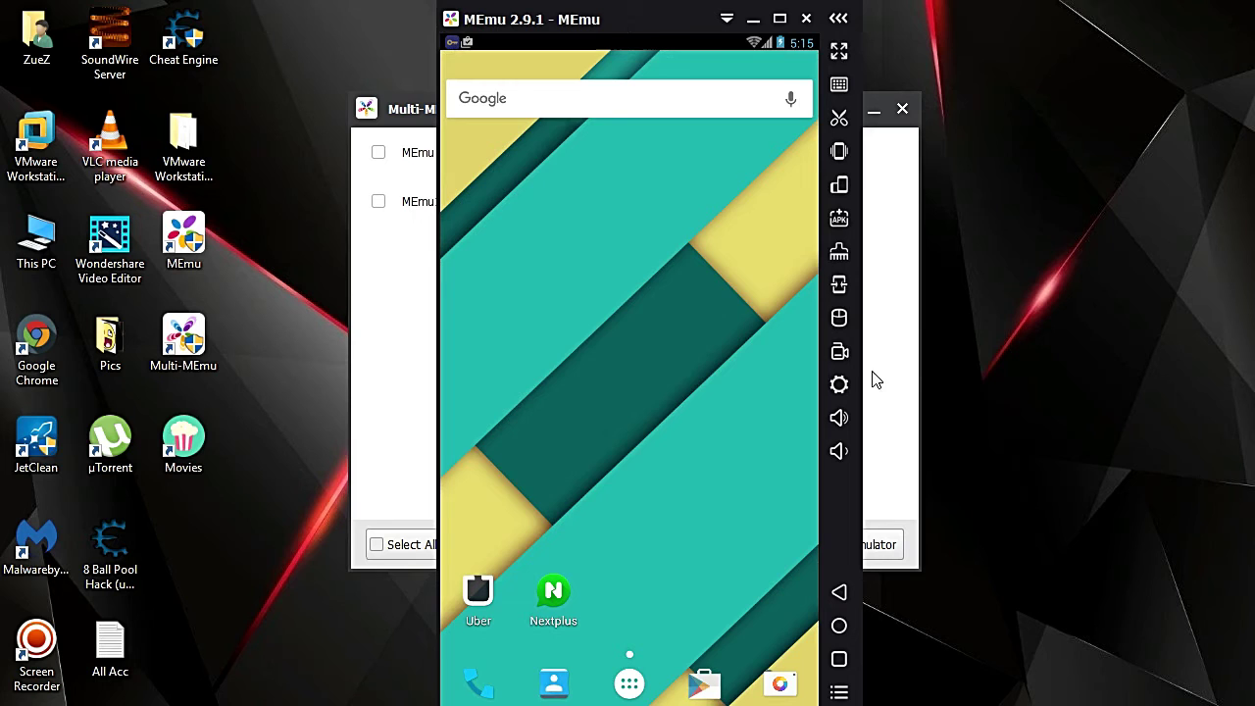
left_click(630, 683)
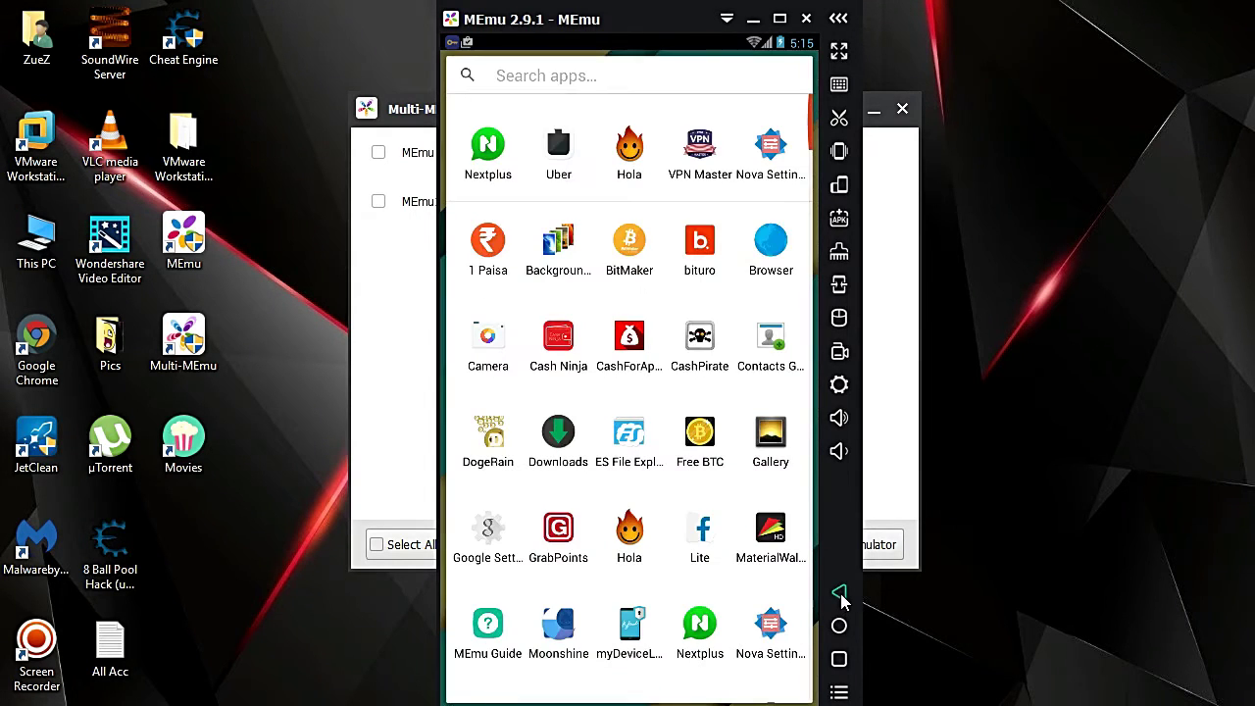
left_click(839, 593)
left_click(629, 683)
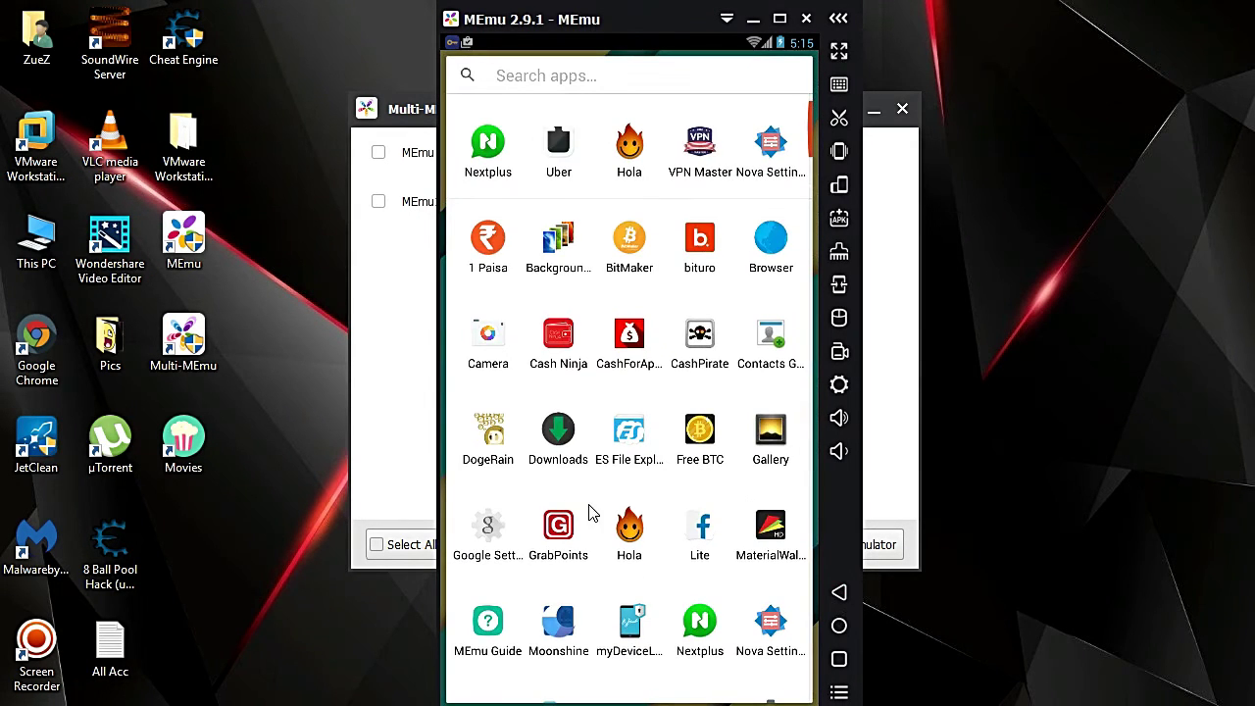
left_click_drag(591, 513, 657, 18)
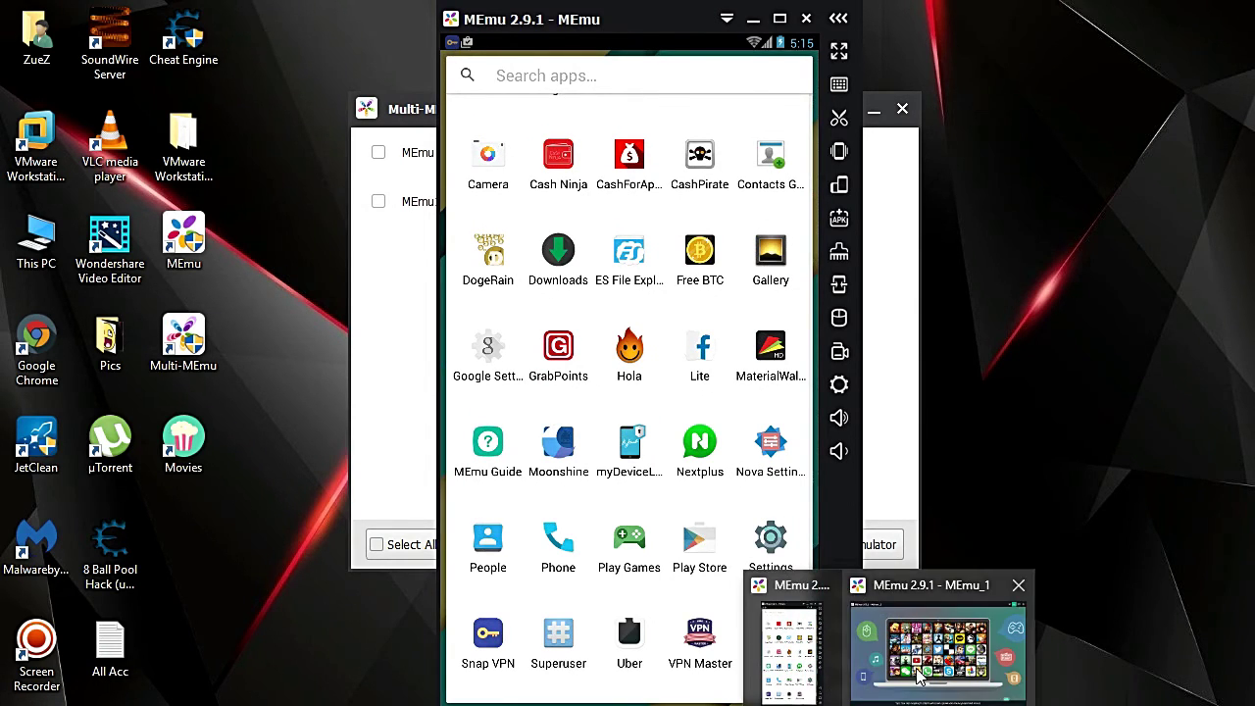
- Dismiss MEmu_1's Share Folder introduction and move the first emulator window to the top-left
left_click(923, 663)
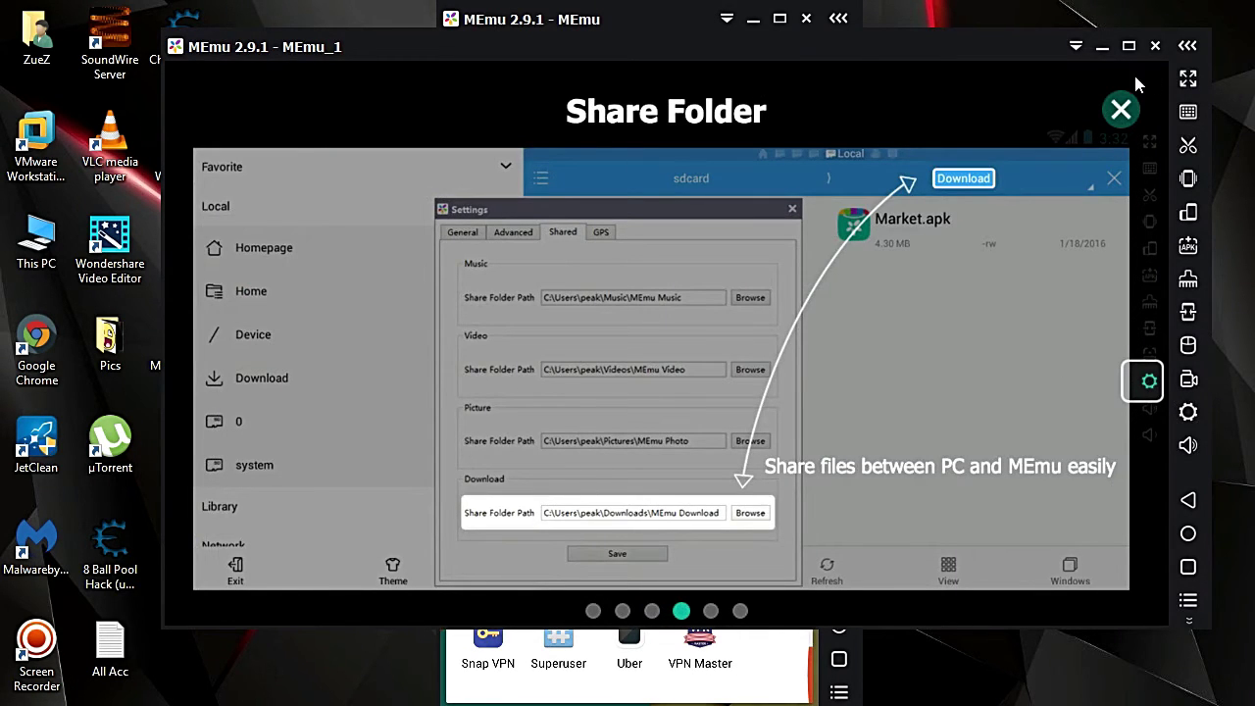
left_click(1121, 110)
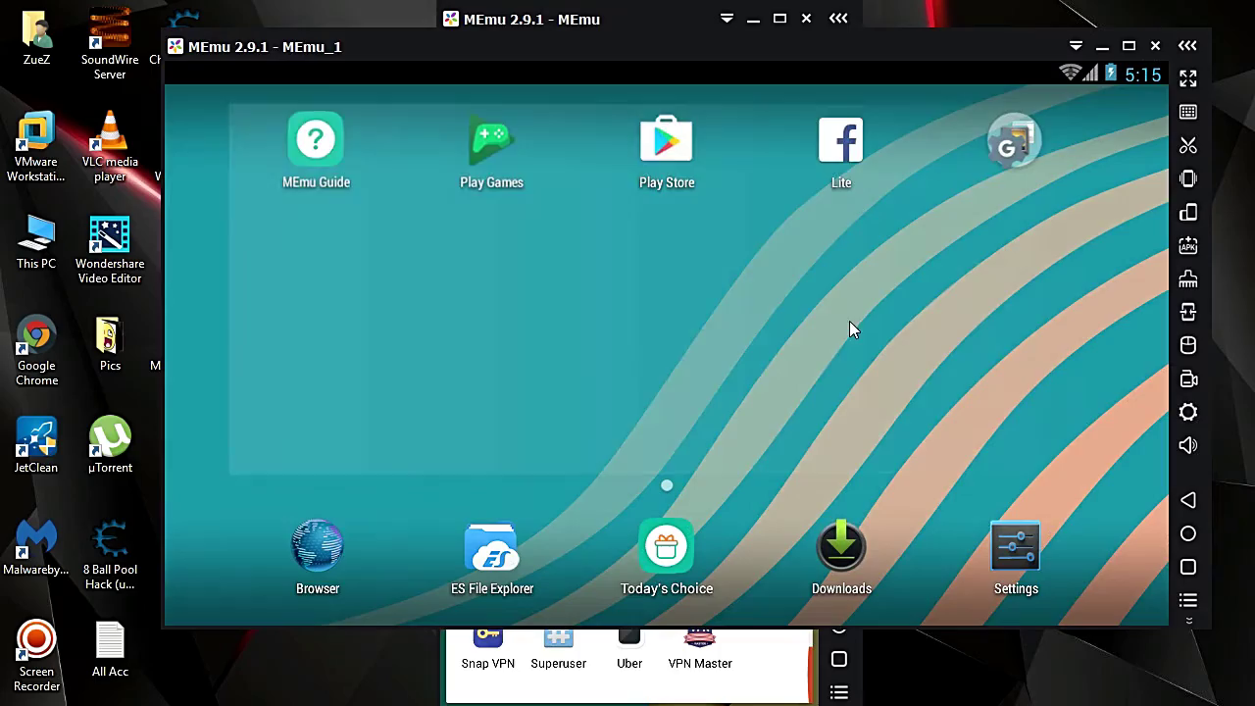
left_click_drag(623, 57, 826, 171)
left_click_drag(632, 20, 331, 8)
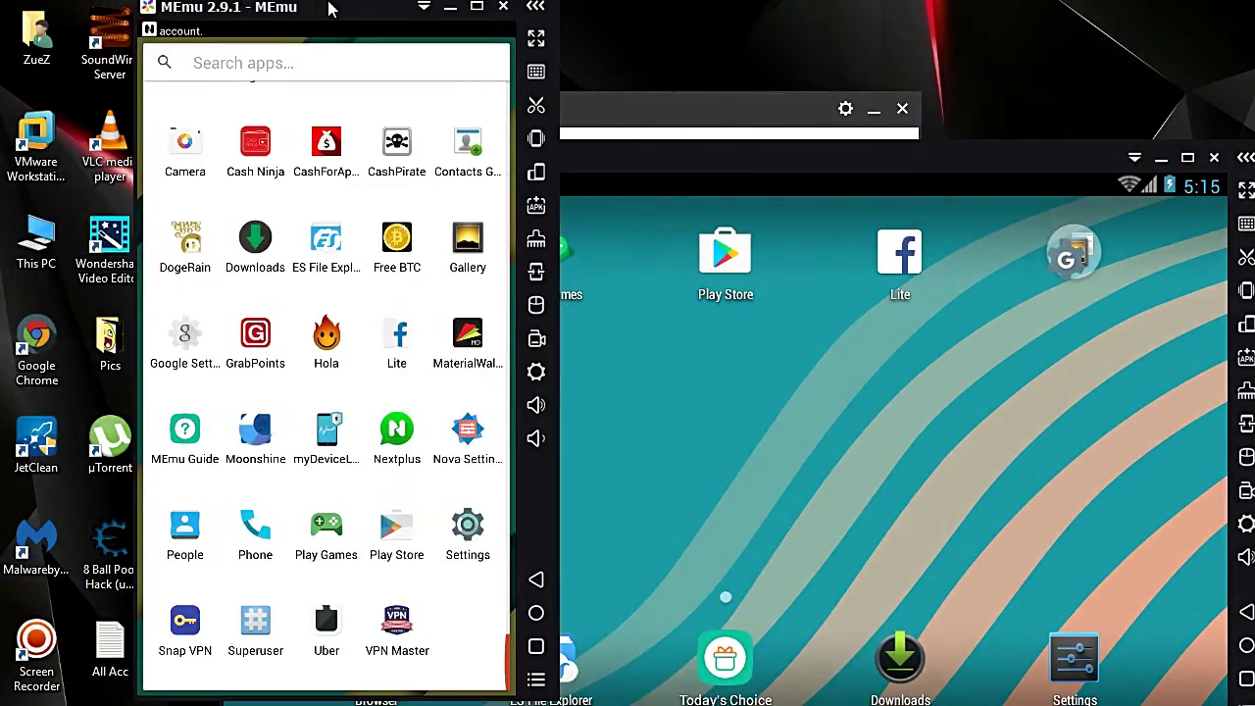
- Refresh the desktop and settle the MEmu_1 window below the other windows
left_click(890, 420)
left_click_drag(1203, 461, 1023, 440)
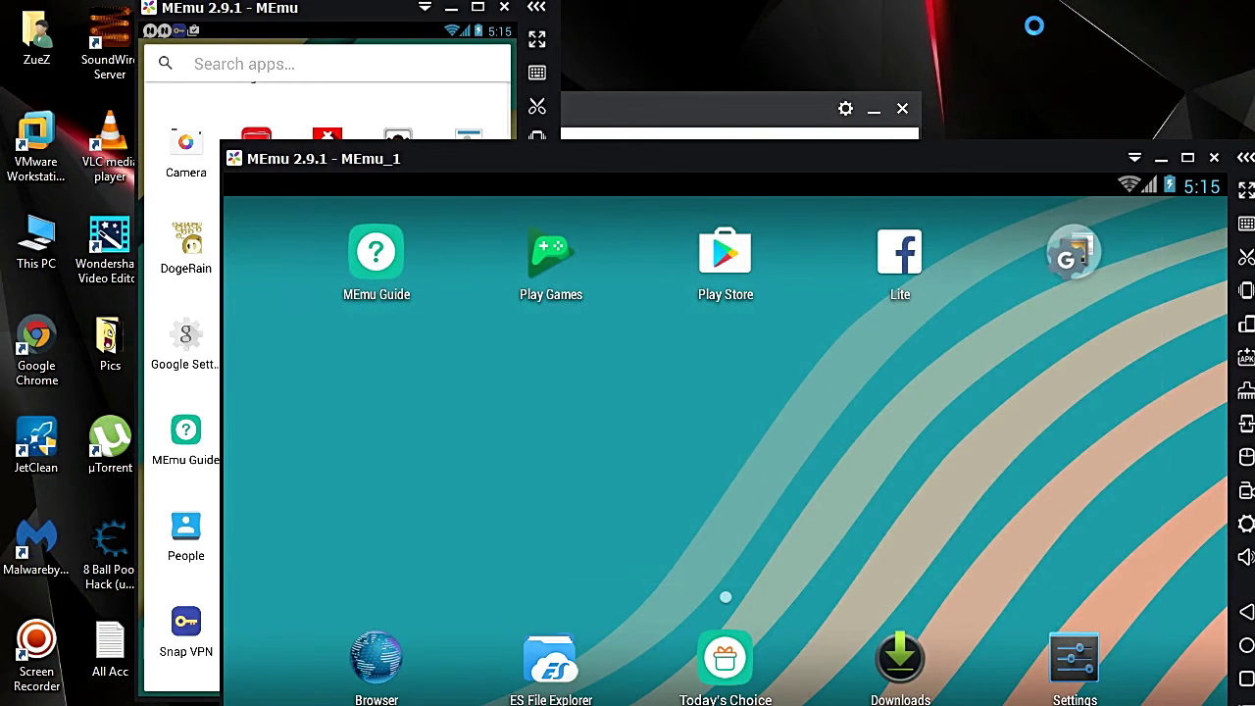
right_click(1034, 26)
left_click(1099, 83)
left_click_drag(921, 162, 1048, 145)
left_click_drag(938, 152, 706, 343)
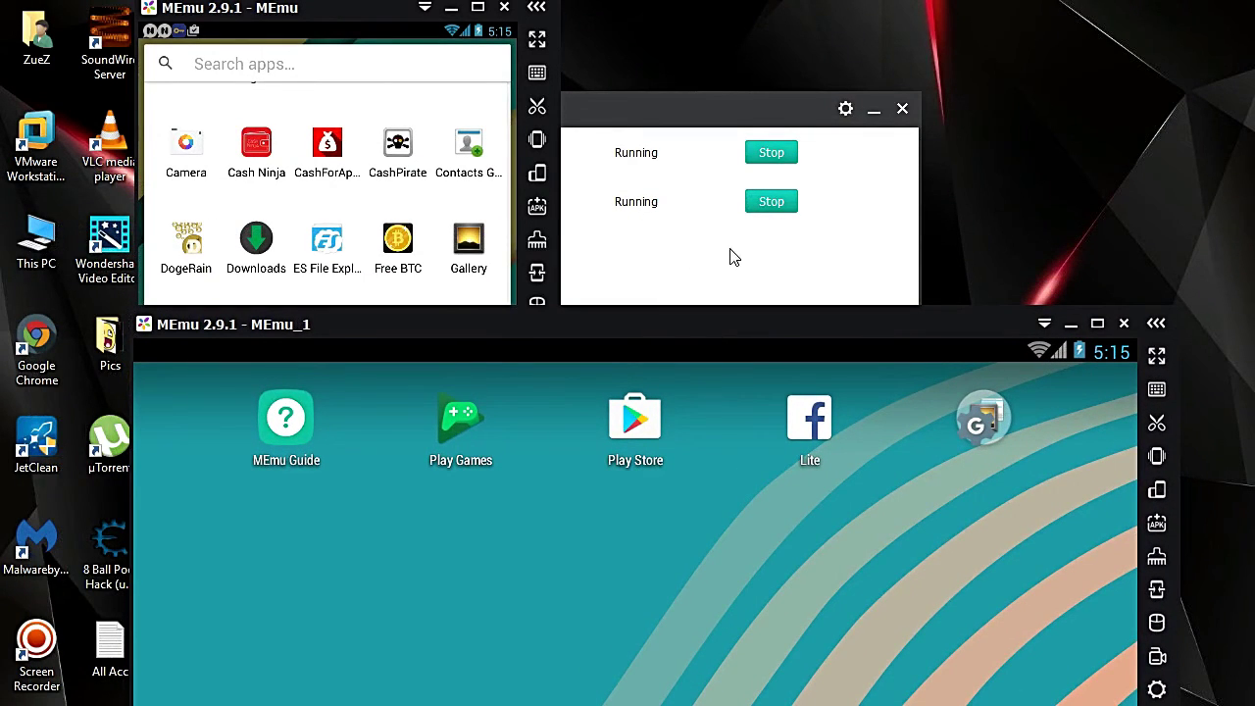
- Refresh the desktop three times from its right-click menu
right_click(1064, 46)
left_click(1078, 69)
right_click(1094, 99)
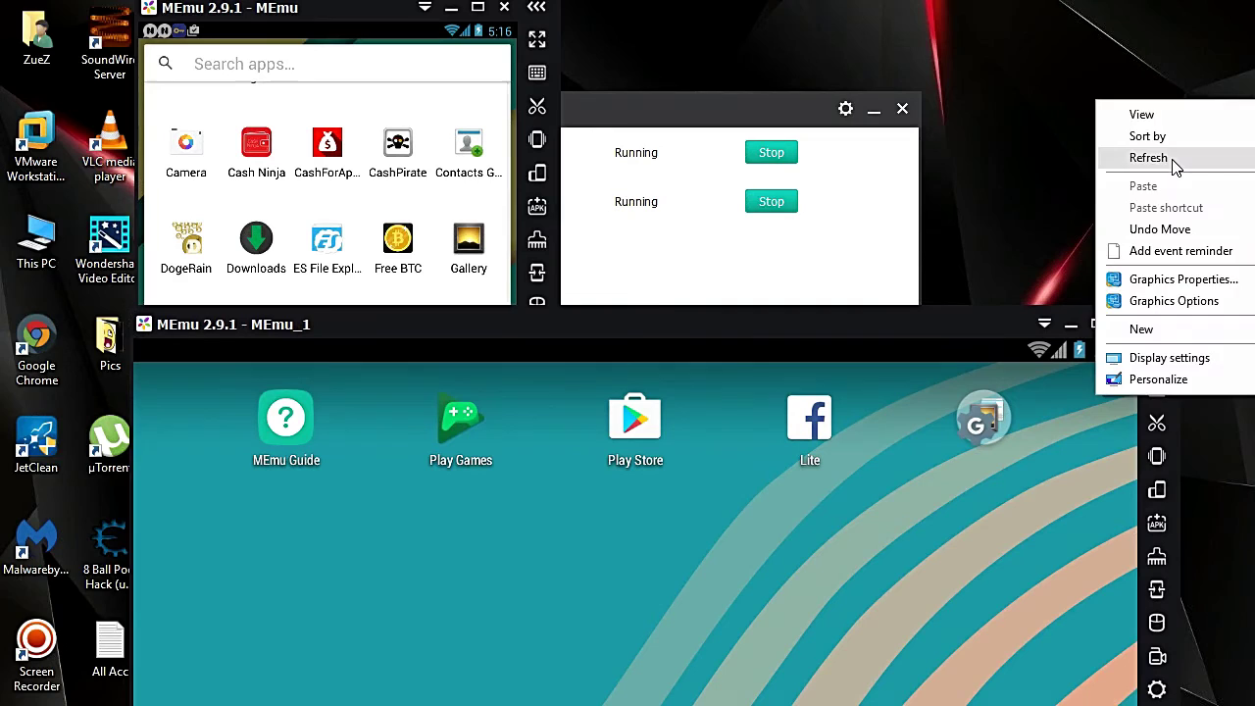
left_click(1167, 159)
right_click(1043, 143)
left_click(1056, 202)
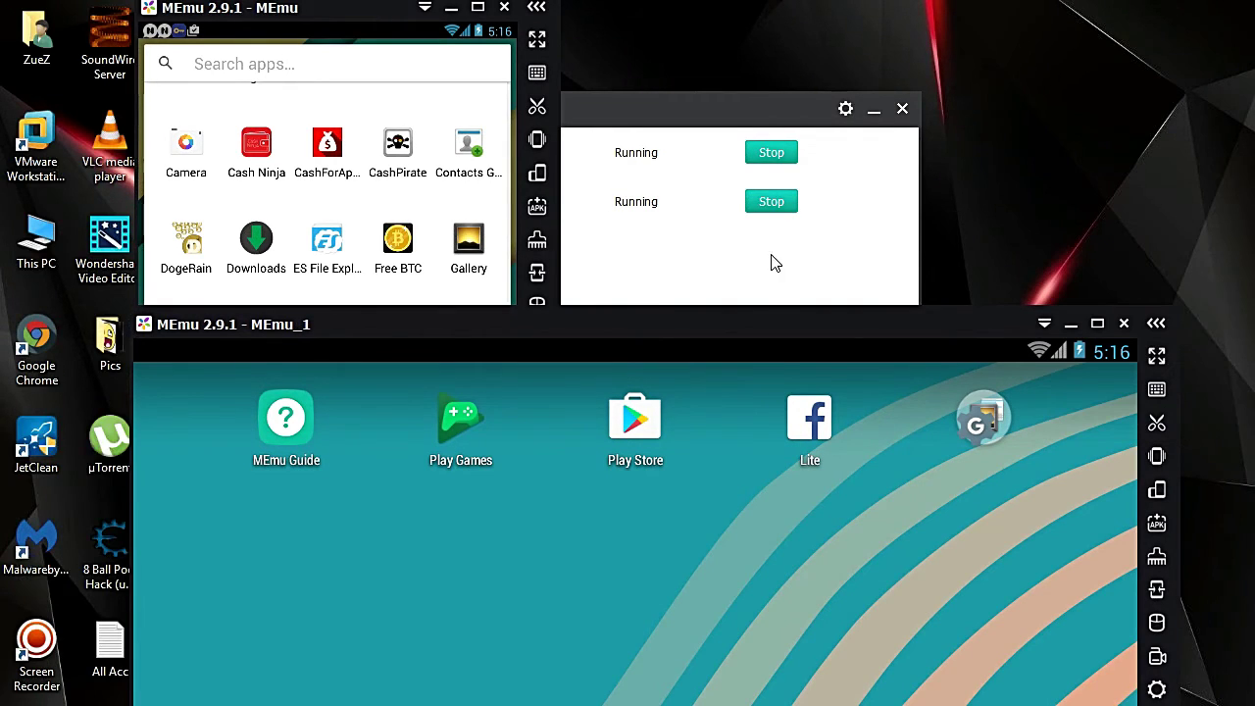
- Rearrange both emulator windows, returning the first to its home screen and MEmu_1 to the top-right
left_click_drag(762, 326, 822, 486)
left_click_drag(305, 4, 362, 41)
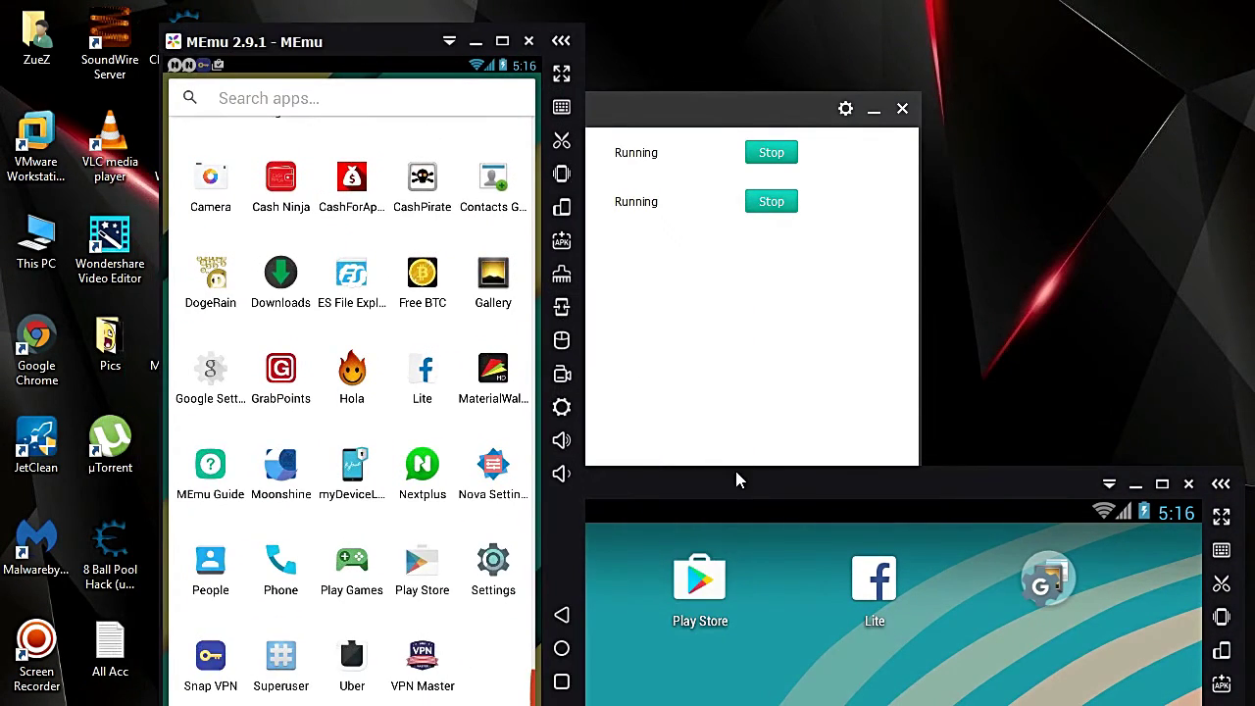
left_click_drag(738, 479, 501, 639)
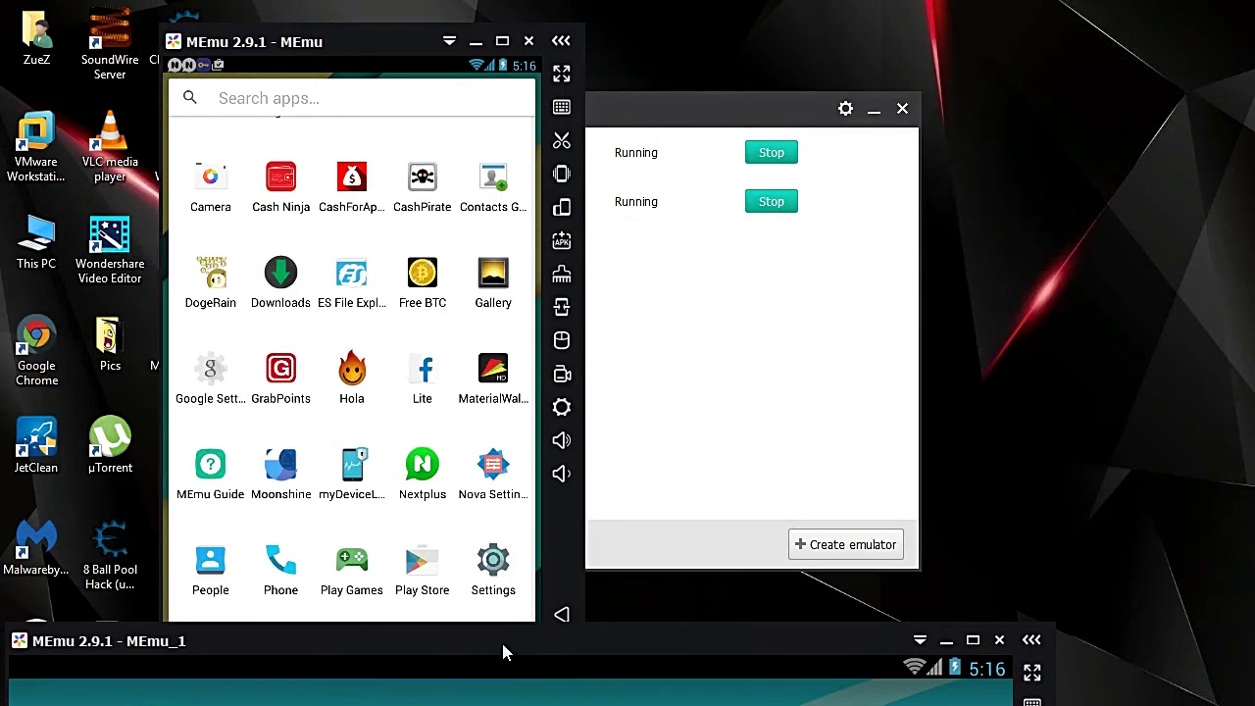
left_click(567, 613)
left_click_drag(692, 630, 823, 93)
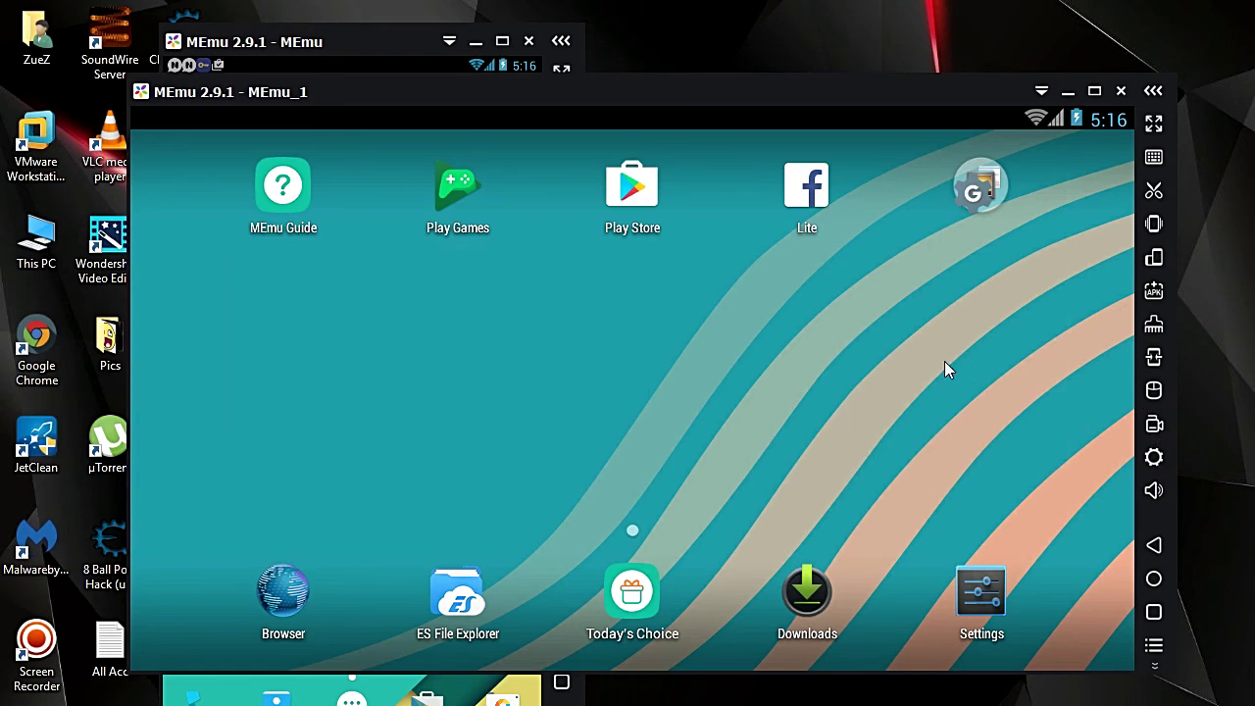
- Close MEmu_1, centre the MEmu window, and browse its app drawer before returning home
left_click(1120, 91)
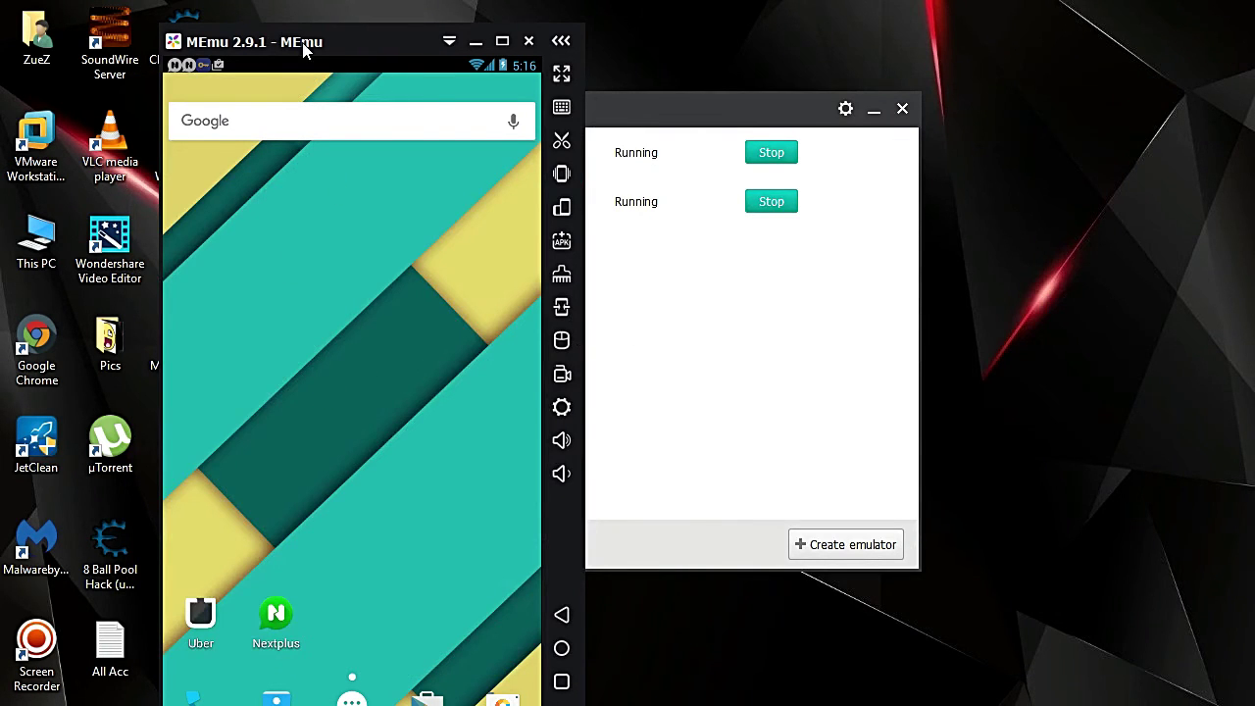
left_click_drag(307, 45, 534, 31)
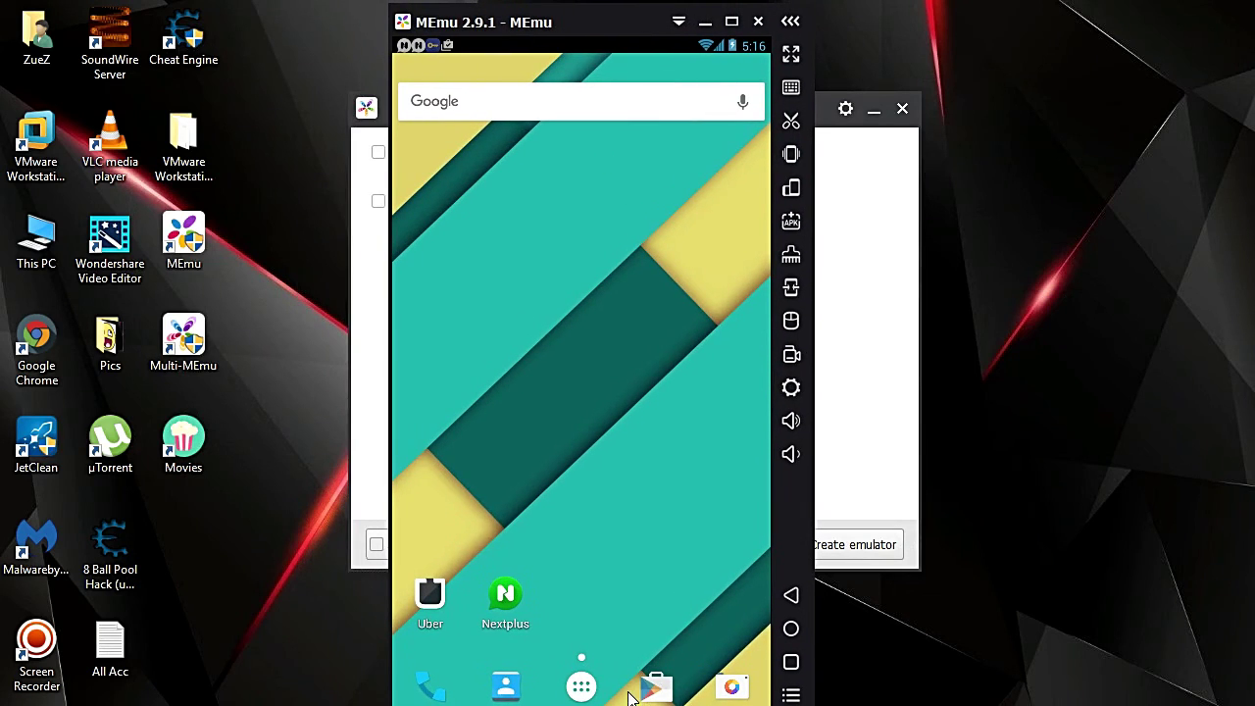
left_click(589, 692)
scroll(621, 505, "up", 3)
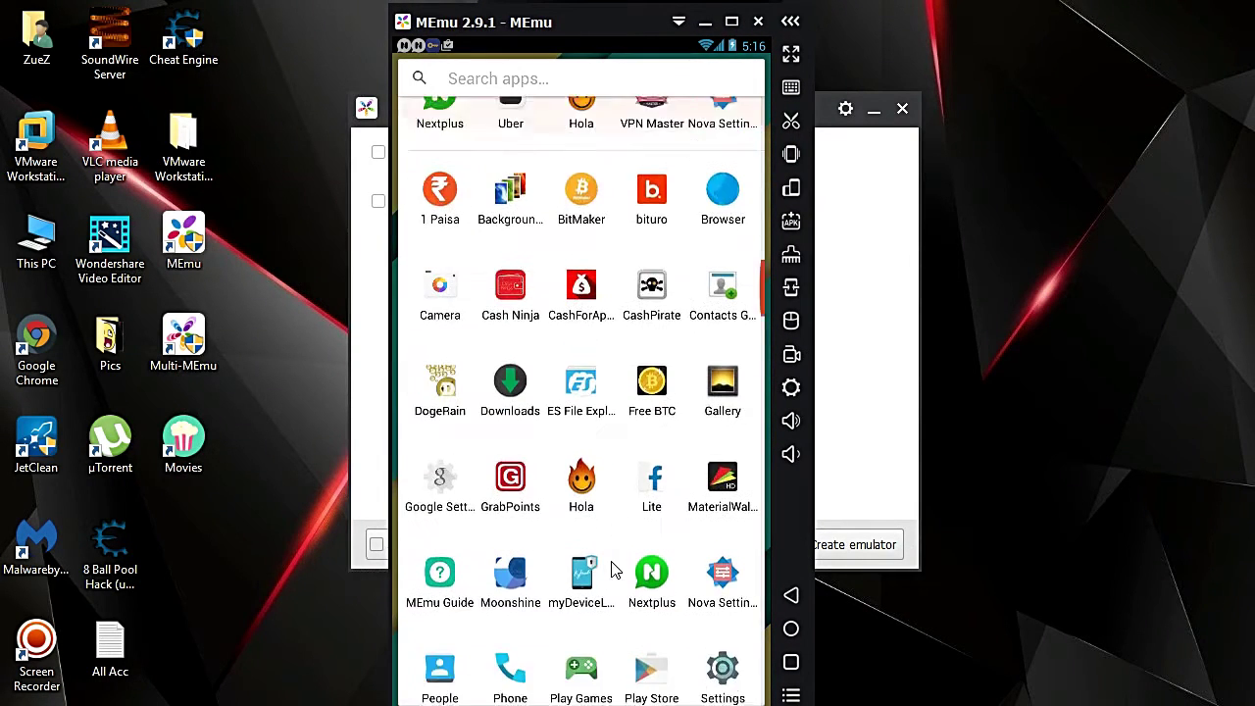
scroll(607, 470, "down", 2)
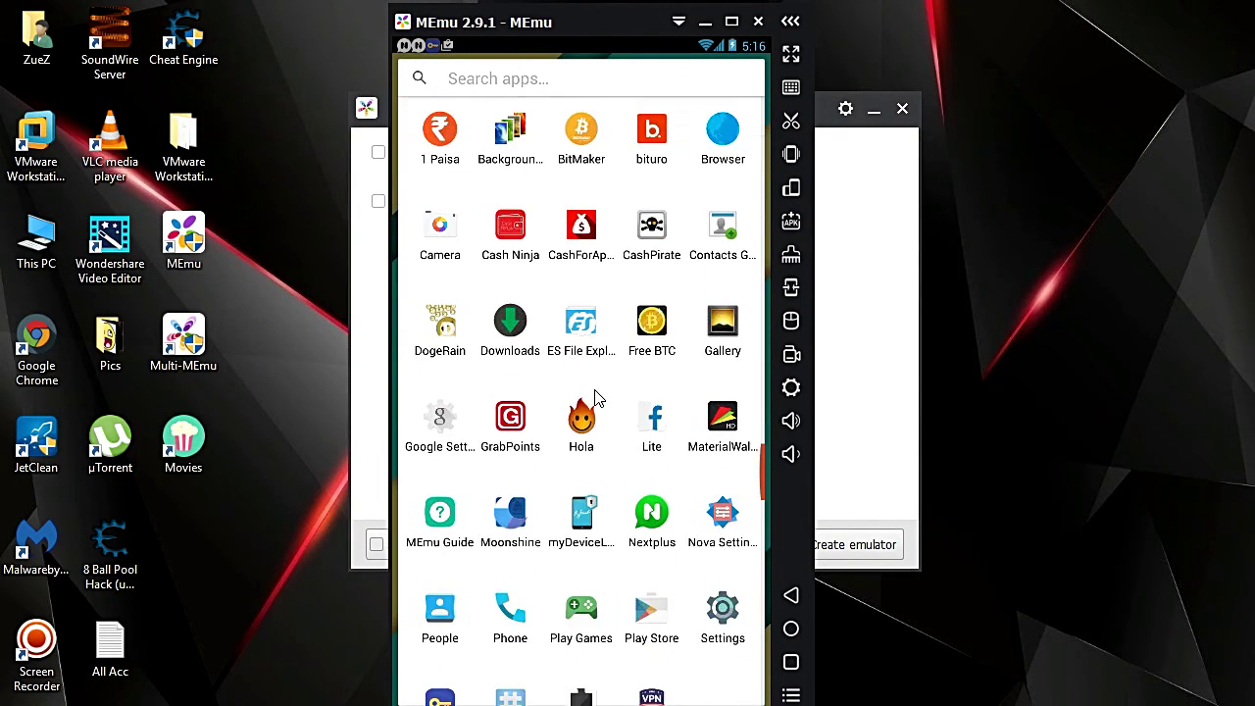
scroll(608, 468, "up", 2)
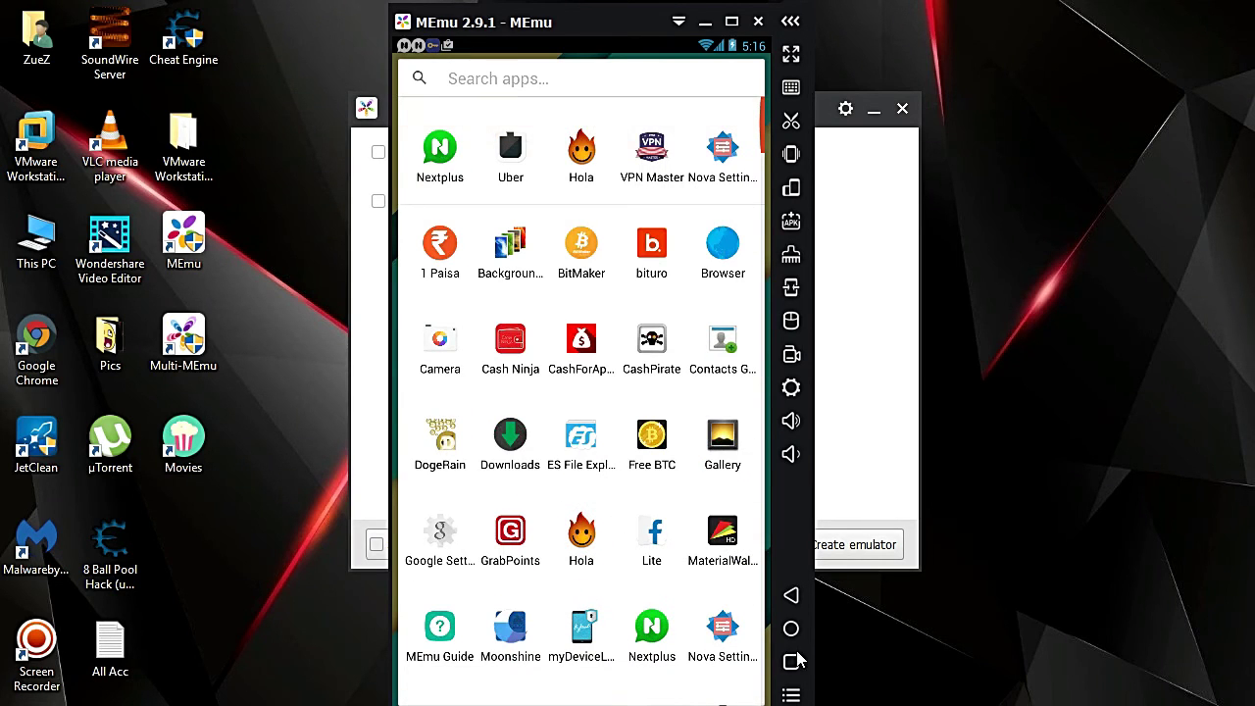
left_click(791, 595)
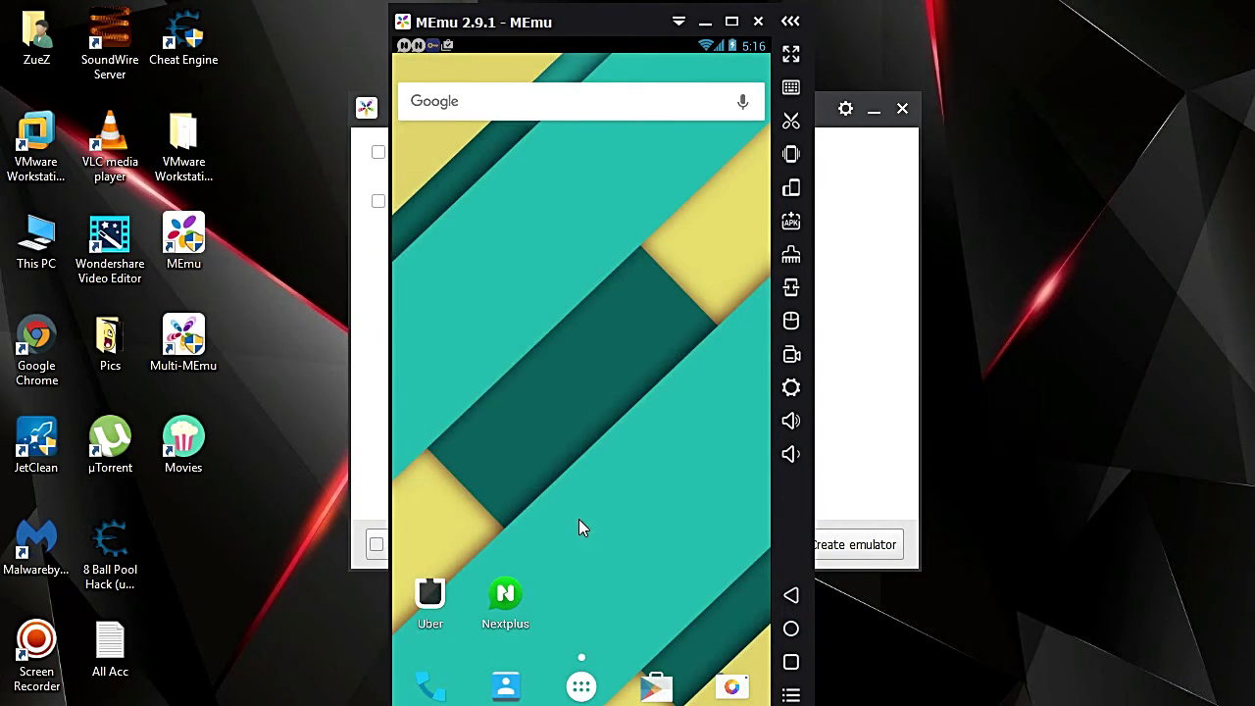
- Pull down the notification shade, rotate the screen to landscape, and open the updated-apps notification
left_click_drag(476, 43, 519, 457)
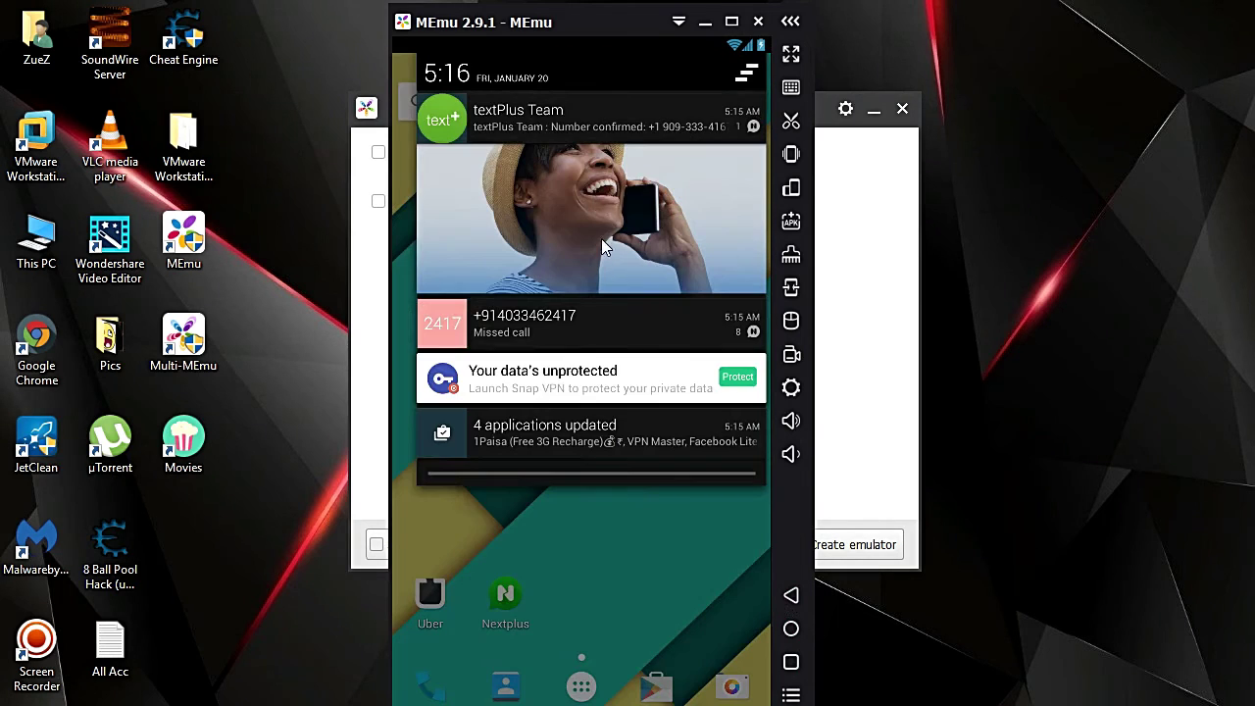
key("ctrl+F11")
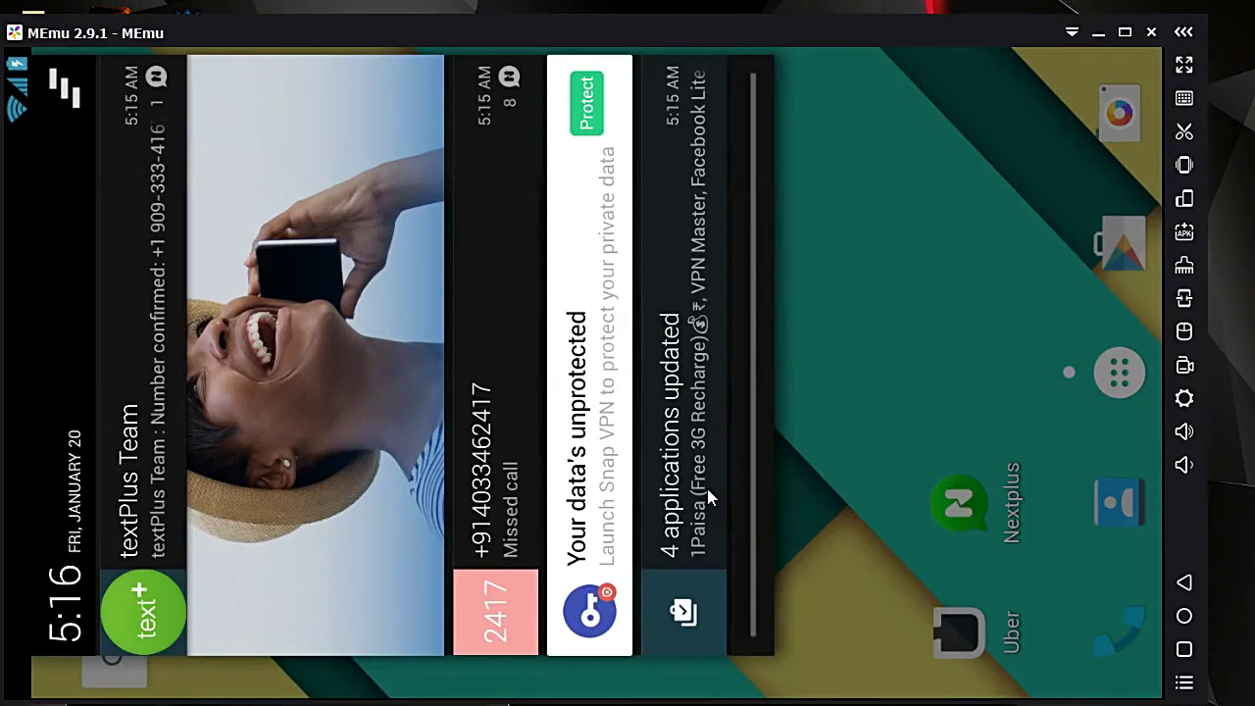
left_click(1160, 499)
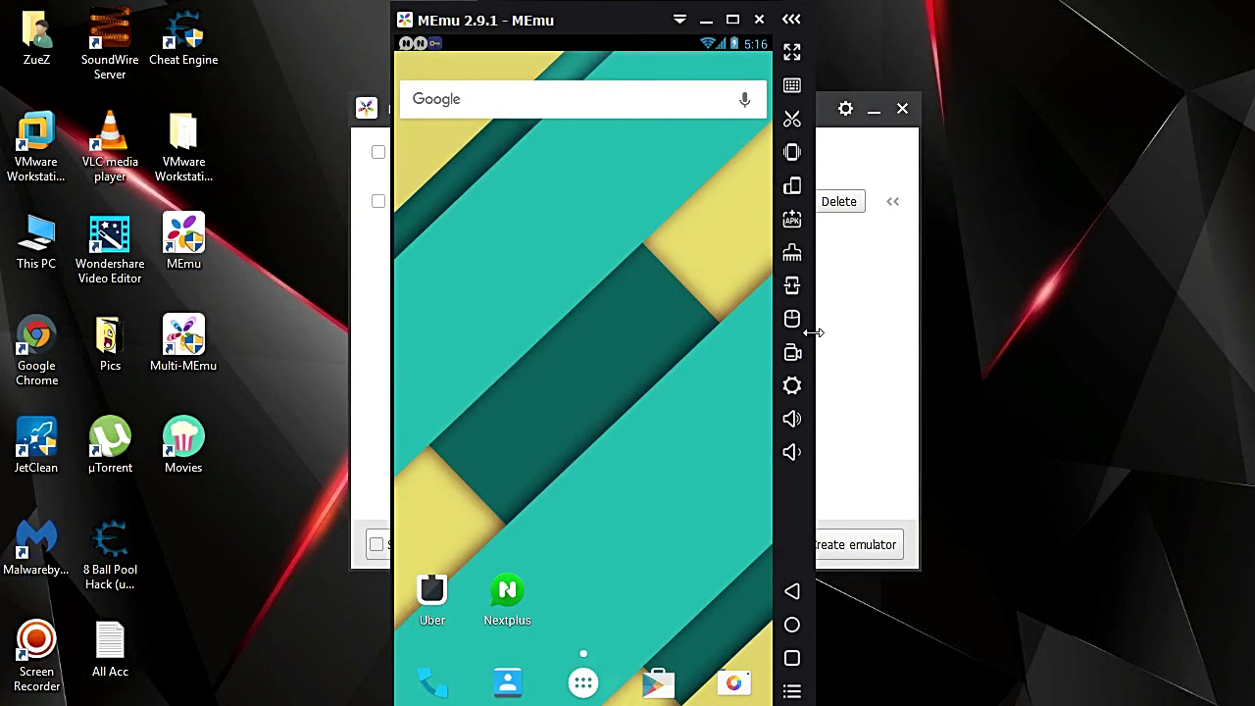
left_click(792, 153)
left_click(794, 390)
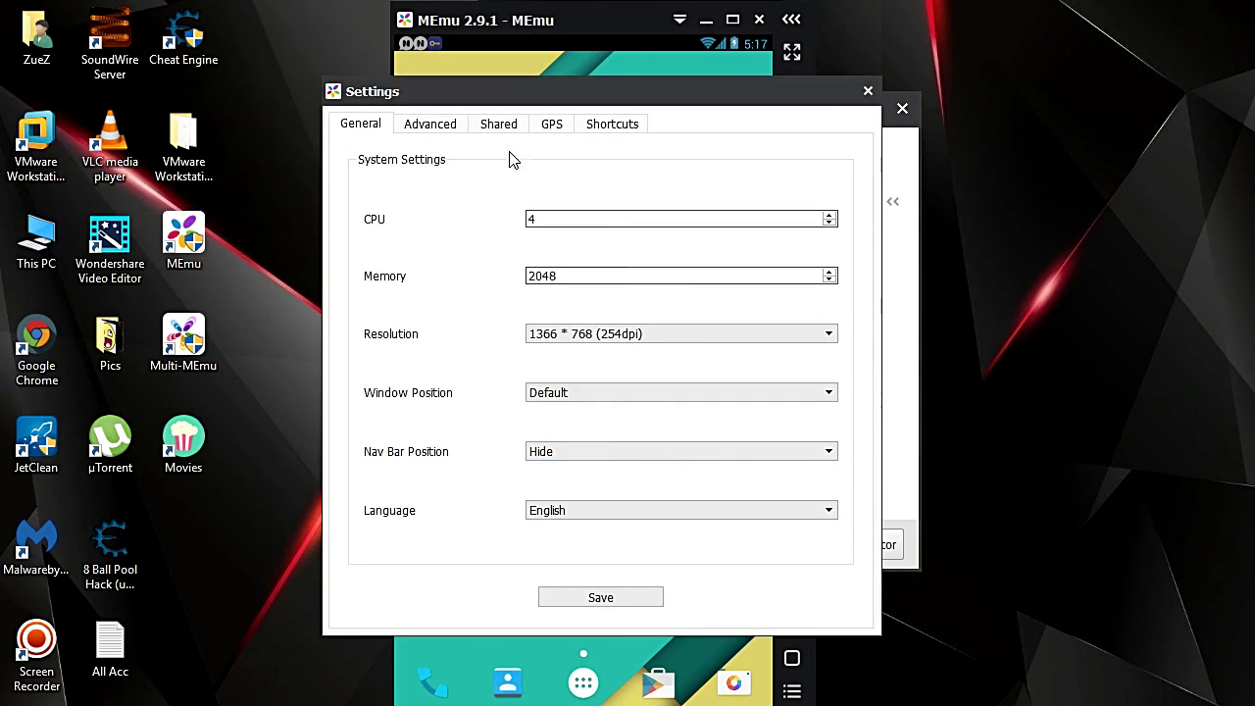
left_click(450, 132)
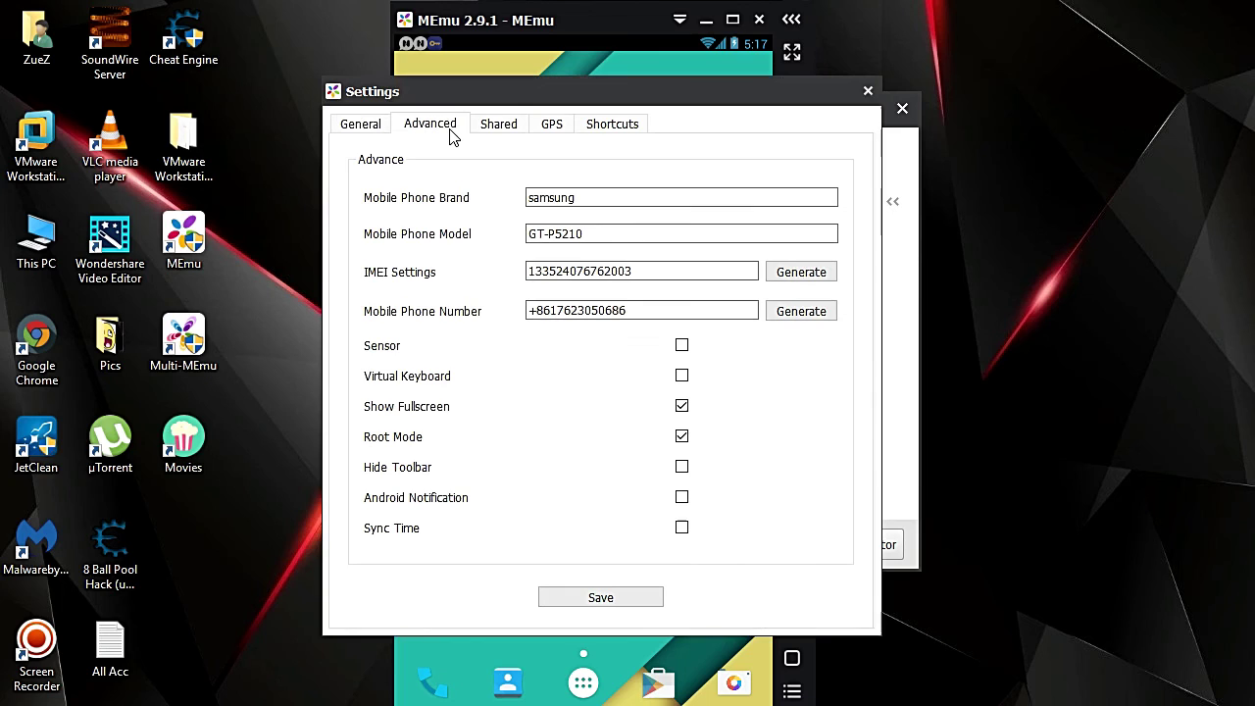
left_click(519, 129)
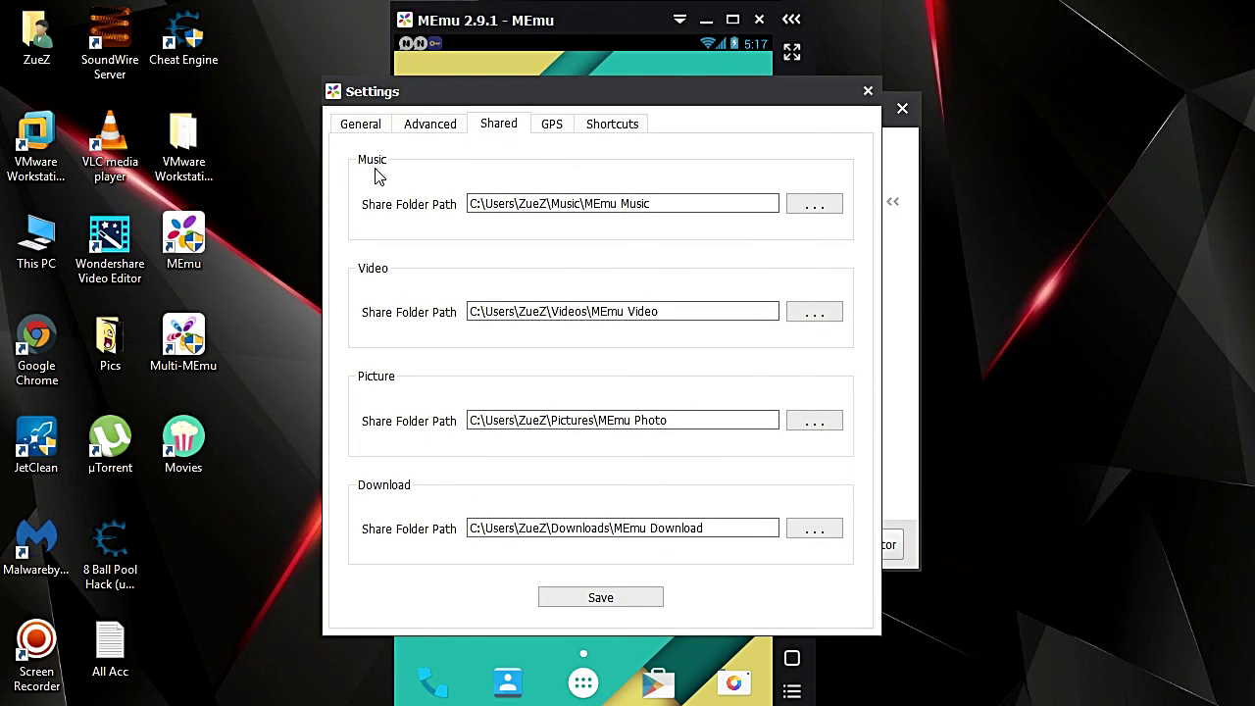
left_click(550, 130)
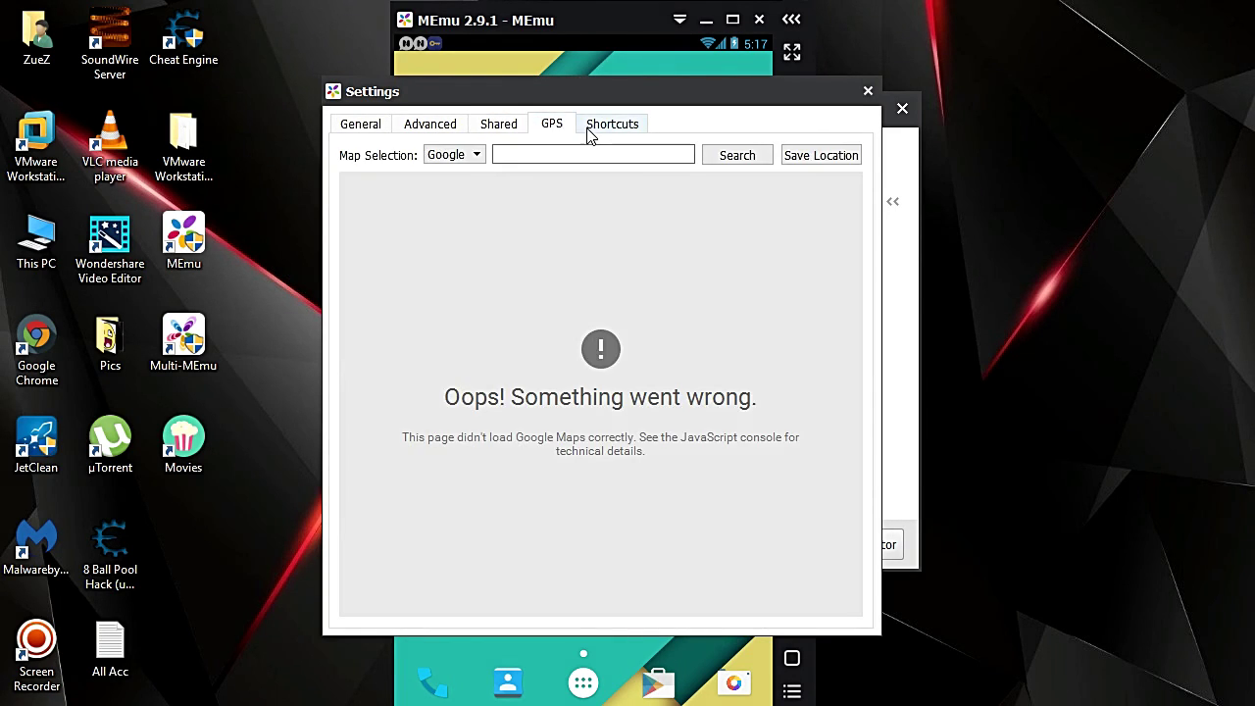
left_click(593, 128)
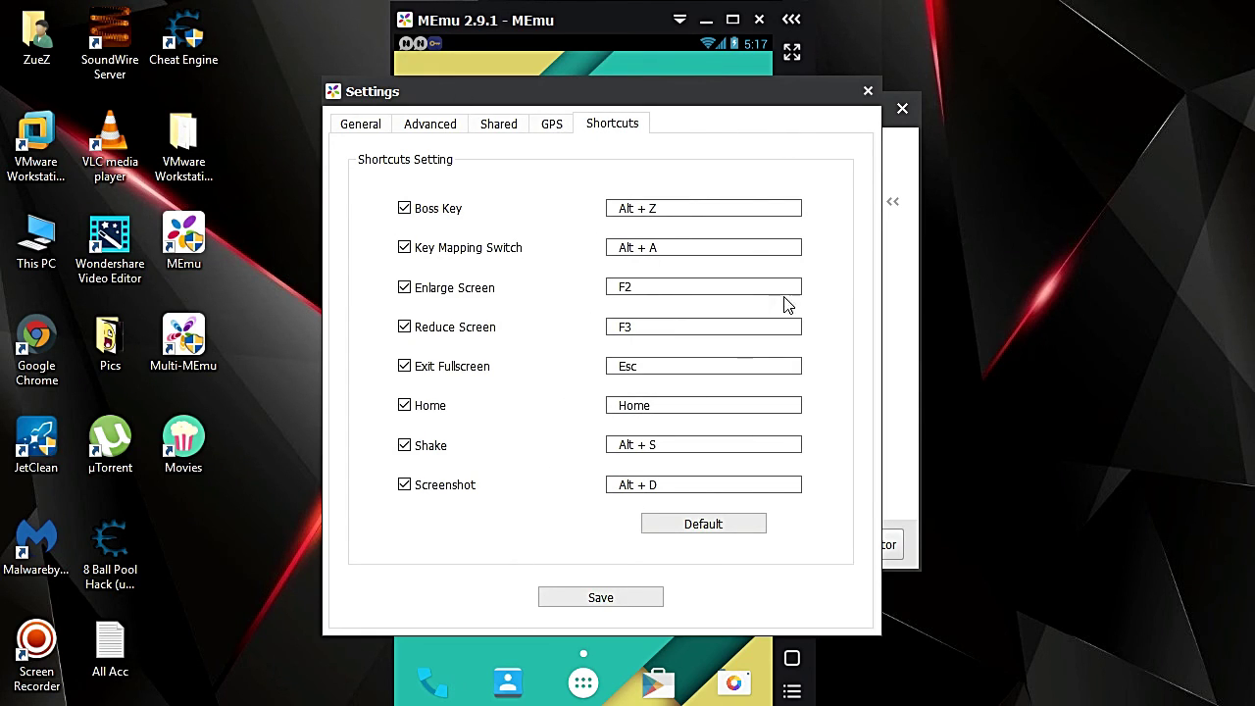
left_click(868, 91)
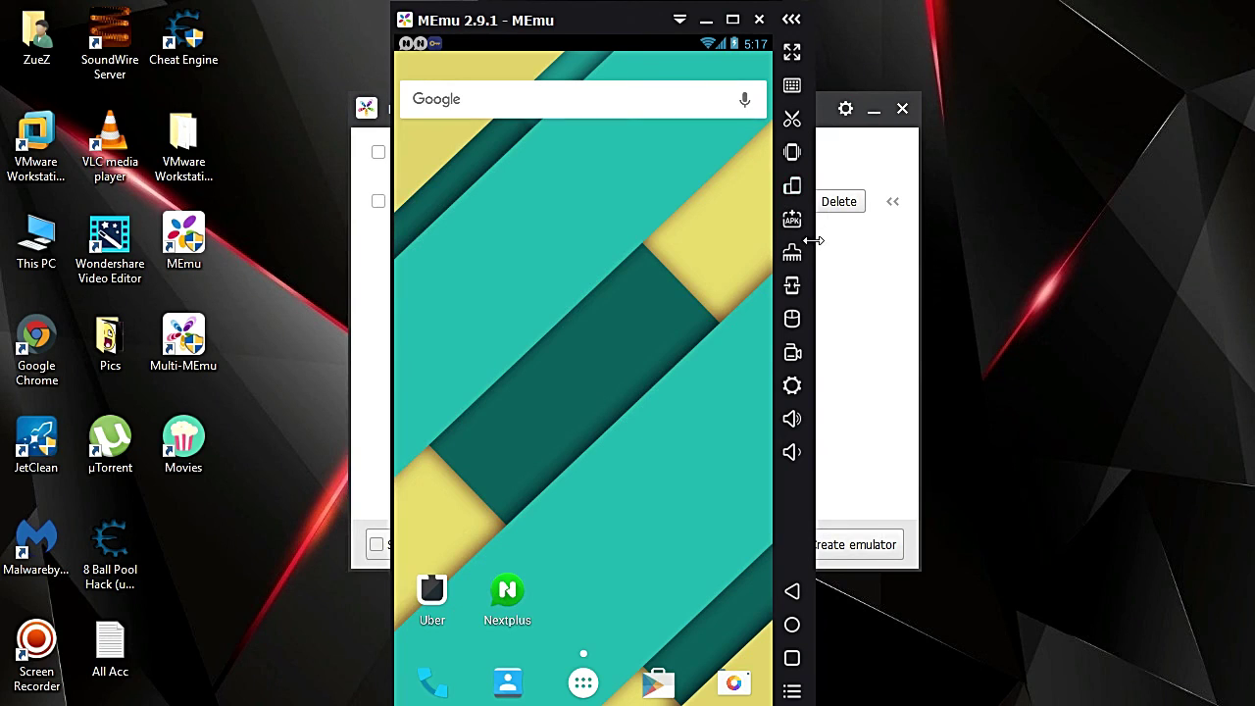
left_click(583, 684)
scroll(654, 490, "down", 3)
scroll(655, 588, "up", 3)
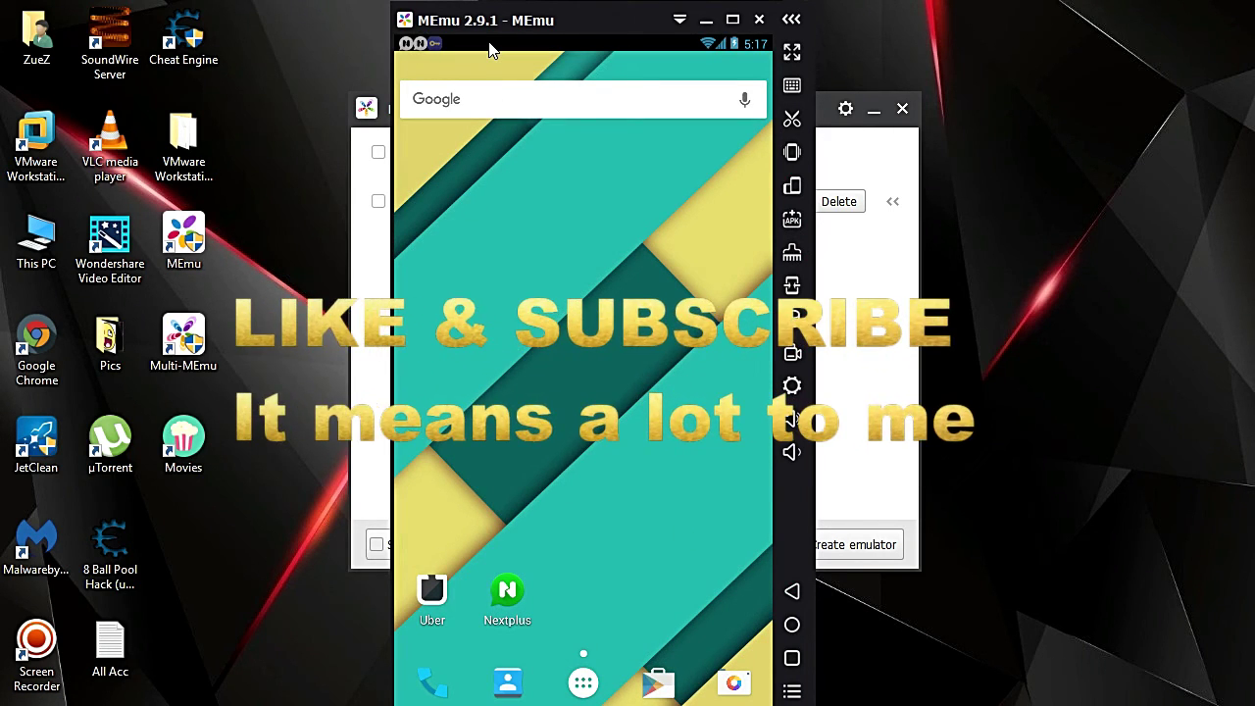
left_click_drag(492, 49, 524, 114)
left_click_drag(529, 45, 534, 196)
left_click_drag(624, 51, 608, 563)
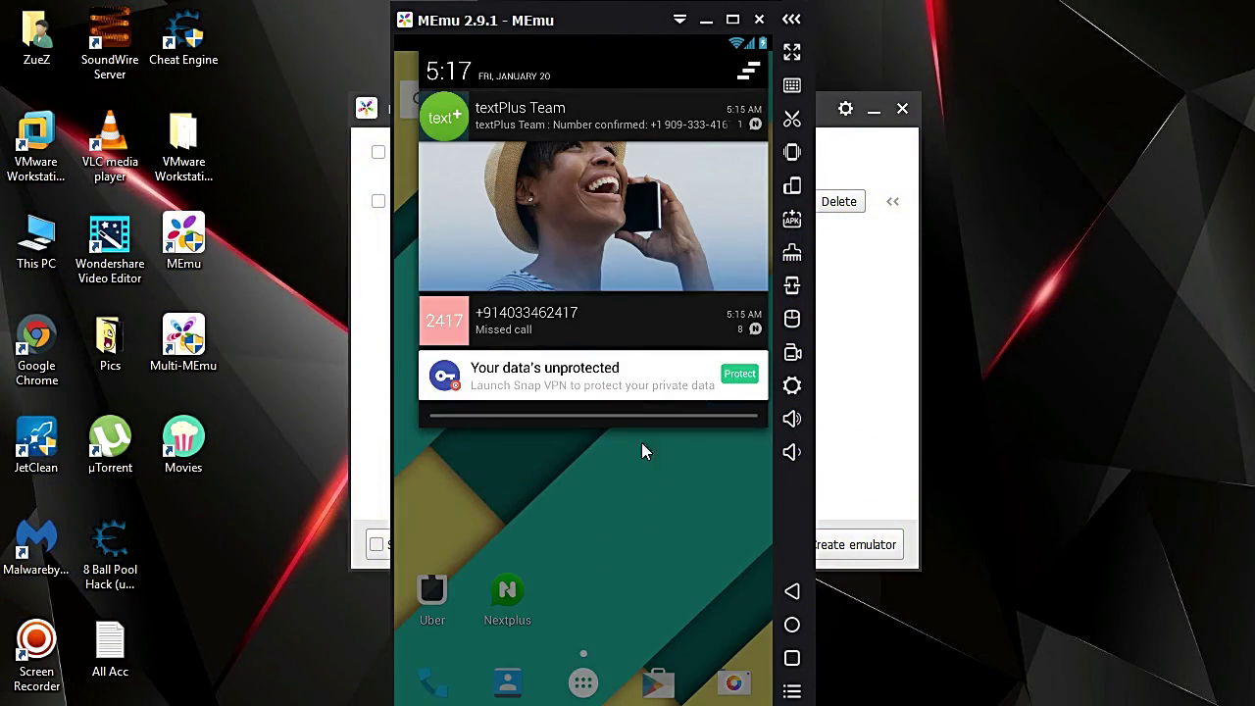
left_click_drag(618, 424, 632, 258)
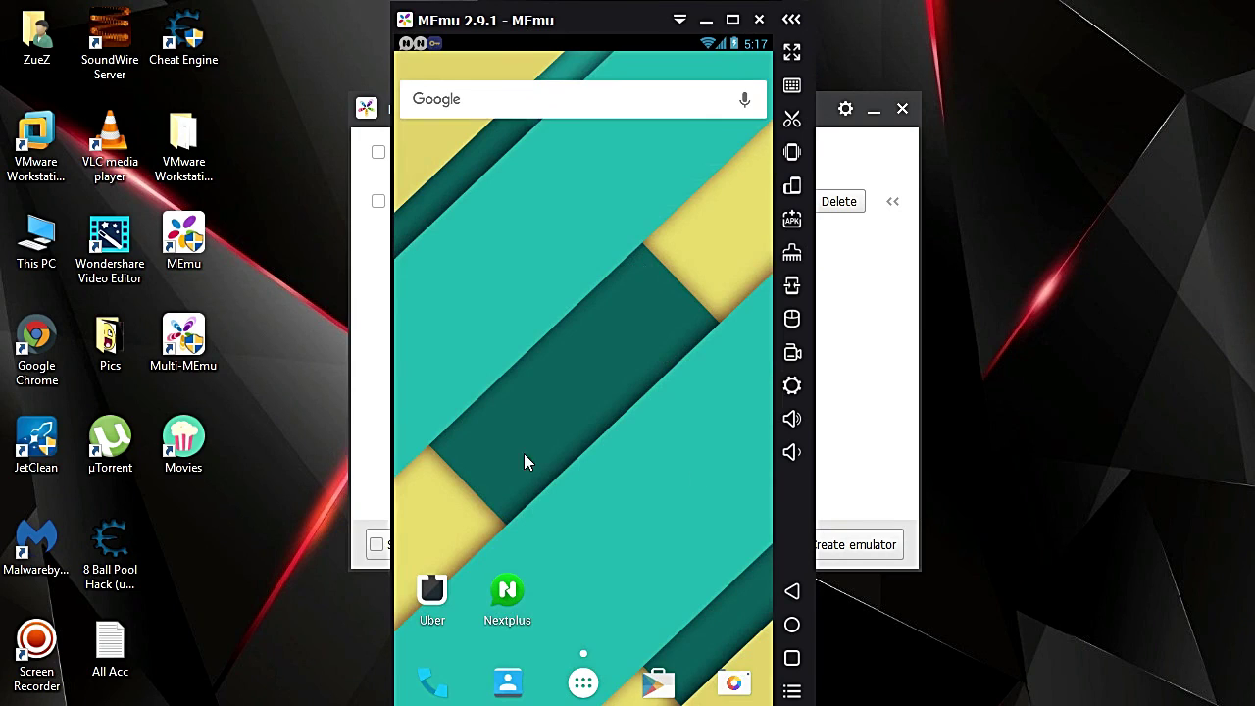